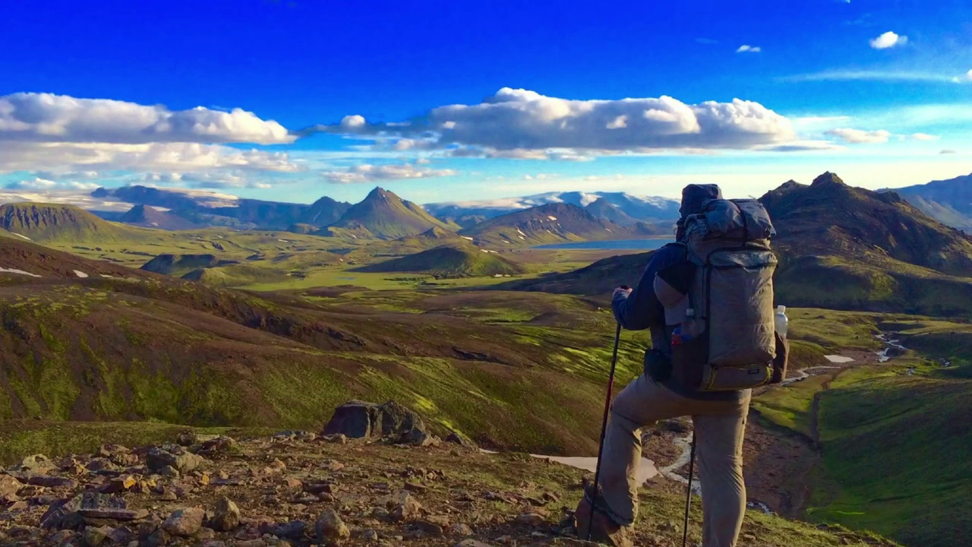
# Step: Create an Oct.2022 Week 4 subfolder inside a new Trading Journal folder on the desktop
pyautogui.rightClick(434, 174)
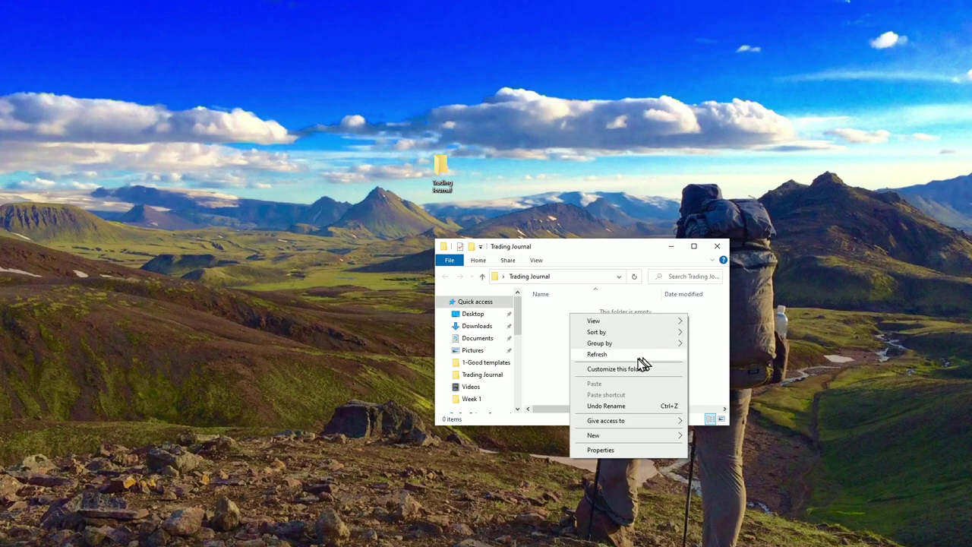
pyautogui.moveTo(621, 435)
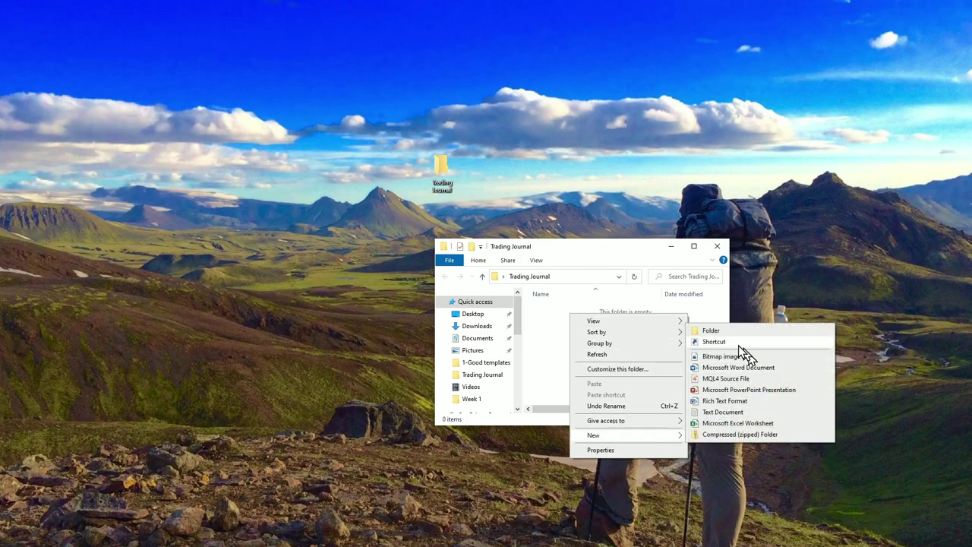
pyautogui.click(729, 330)
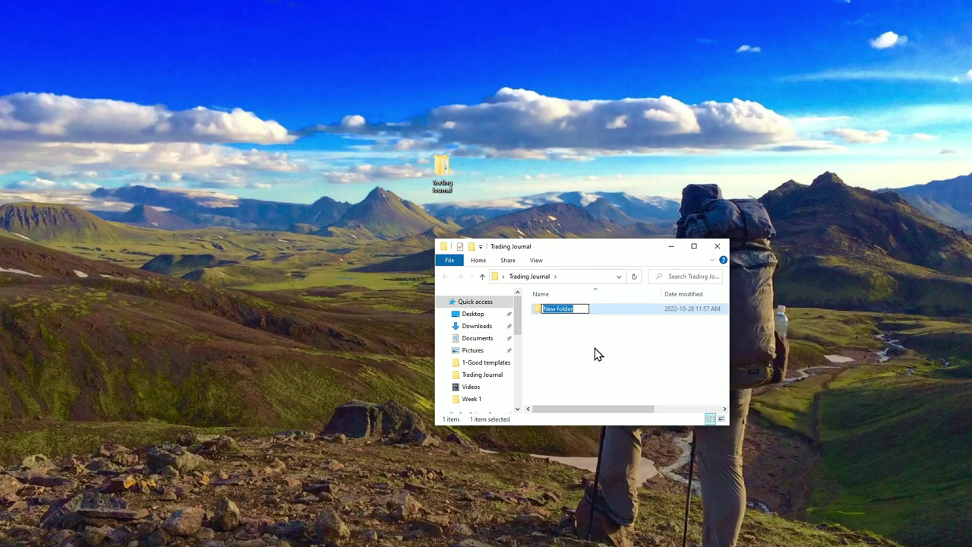
pyautogui.write('Oct')
pyautogui.write('.2022')
pyautogui.write(' Week ')
pyautogui.write('5')
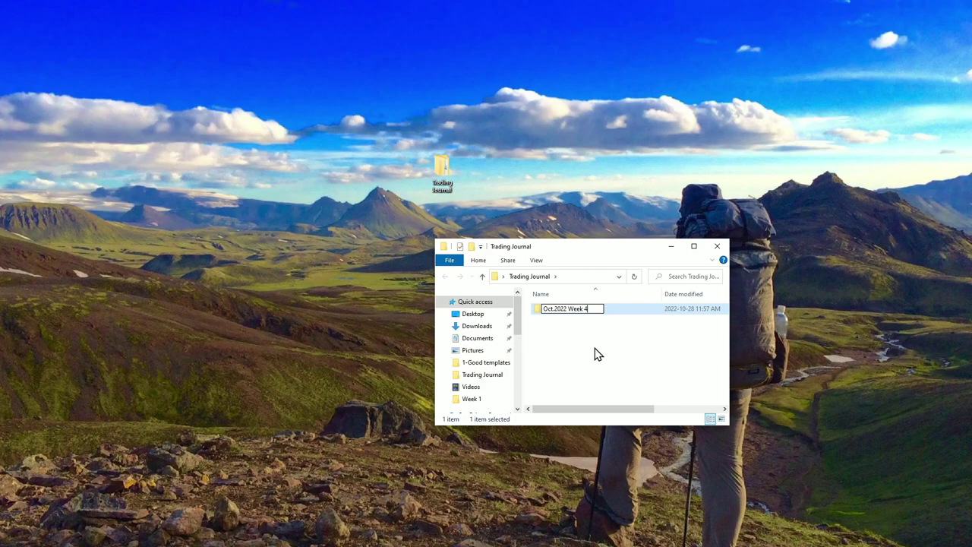
pyautogui.click(585, 382)
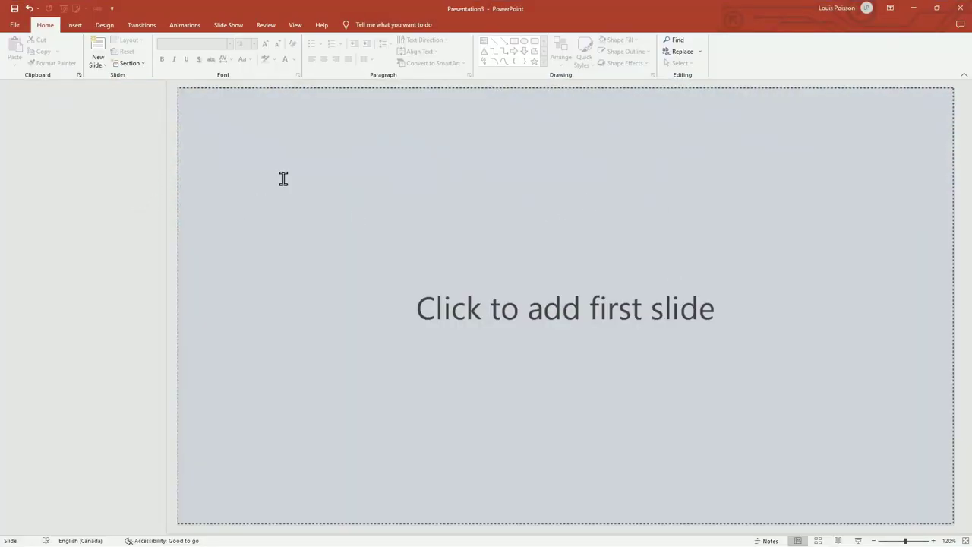
# Step: Add a first slide without placeholders and put a filler text box at the top centre
pyautogui.click(281, 178)
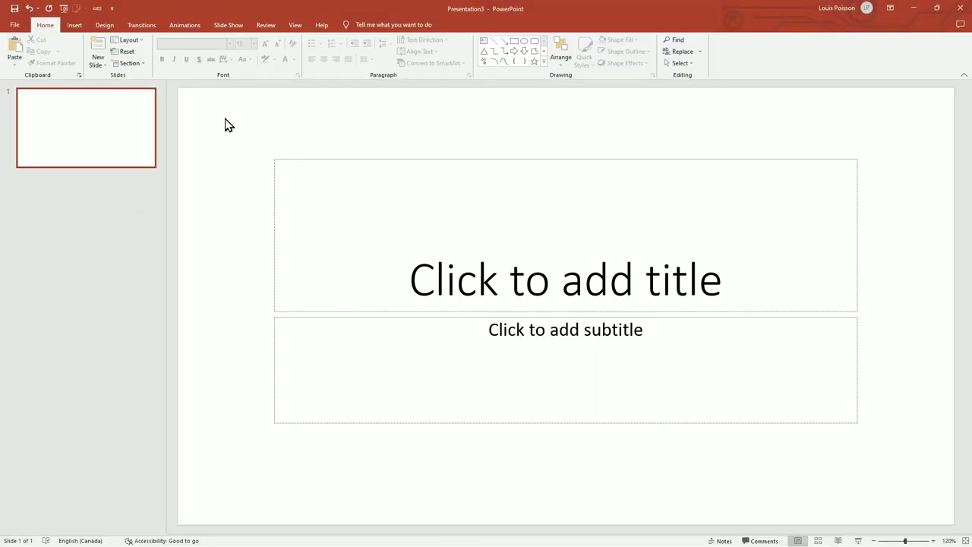
pyautogui.moveTo(225, 118); pyautogui.dragTo(922, 513)
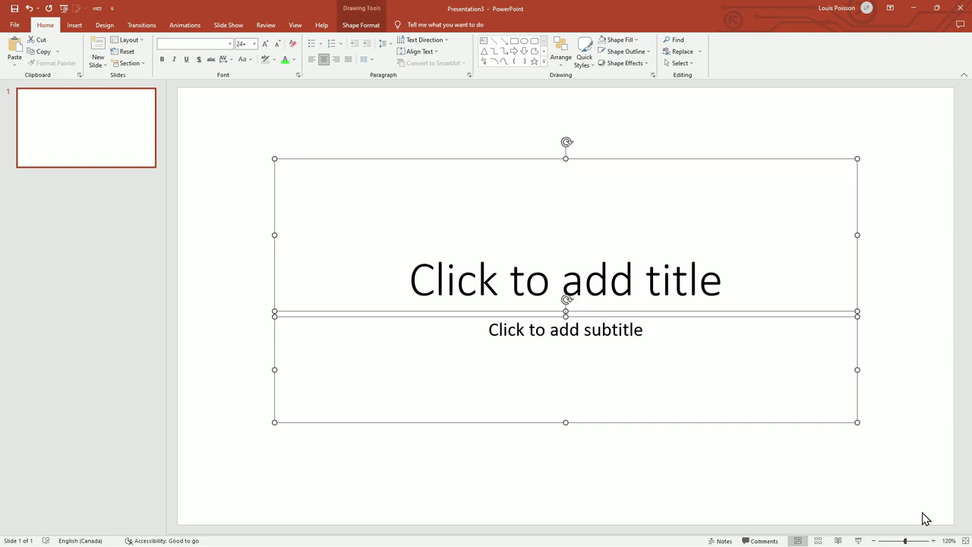
pyautogui.press('Delete')
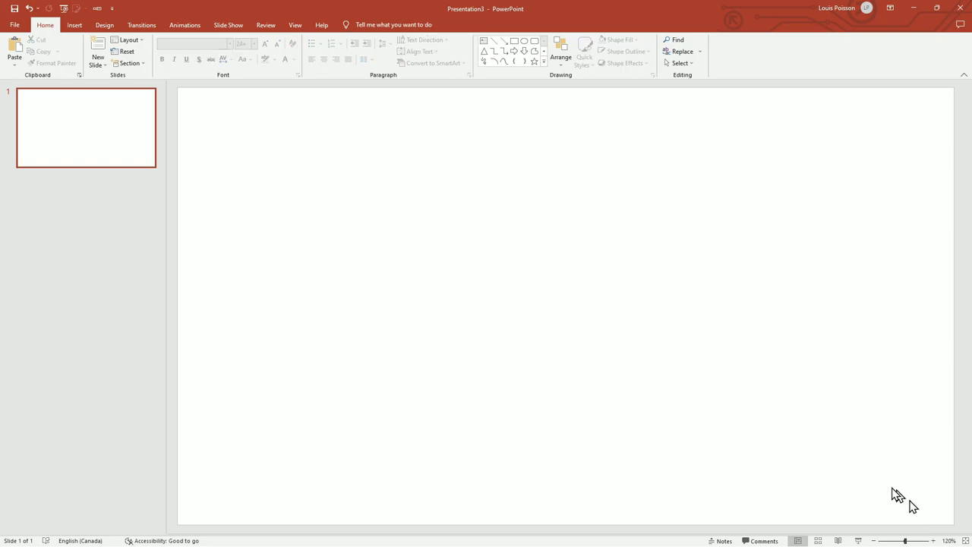
pyautogui.click(74, 25)
pyautogui.click(461, 50)
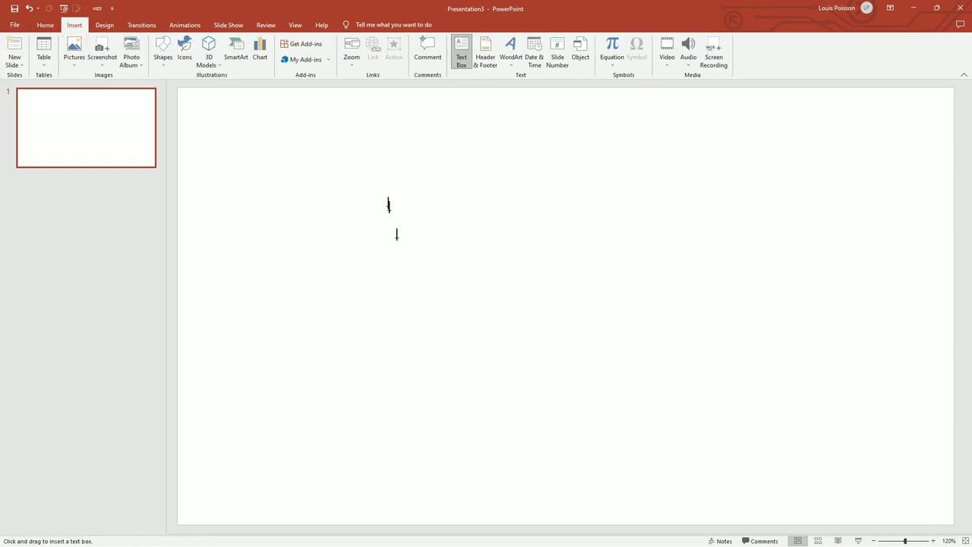
pyautogui.click(388, 205)
pyautogui.write('Sdfgsdf;g')
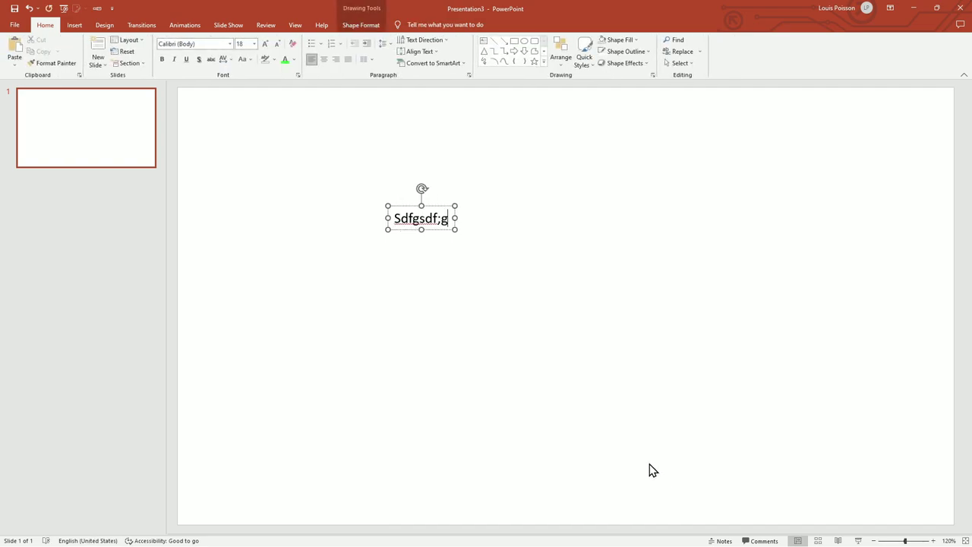
pyautogui.write('sdfgsdfg')
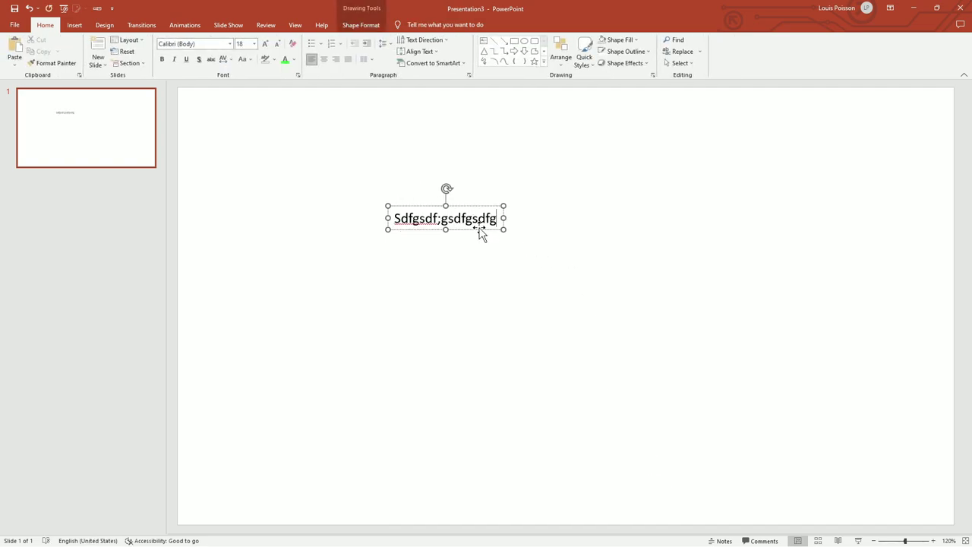
pyautogui.moveTo(480, 234); pyautogui.dragTo(599, 114)
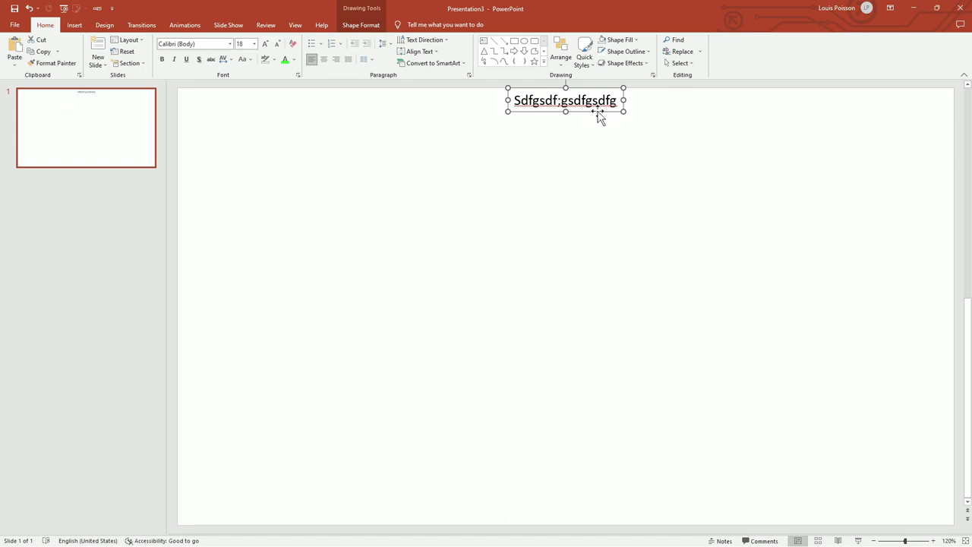
# Step: Duplicate the text box and move the copy to the slide's top-left corner
pyautogui.hotkey('ctrl', 'c')
pyautogui.click(443, 191)
pyautogui.hotkey('ctrl', 'v')
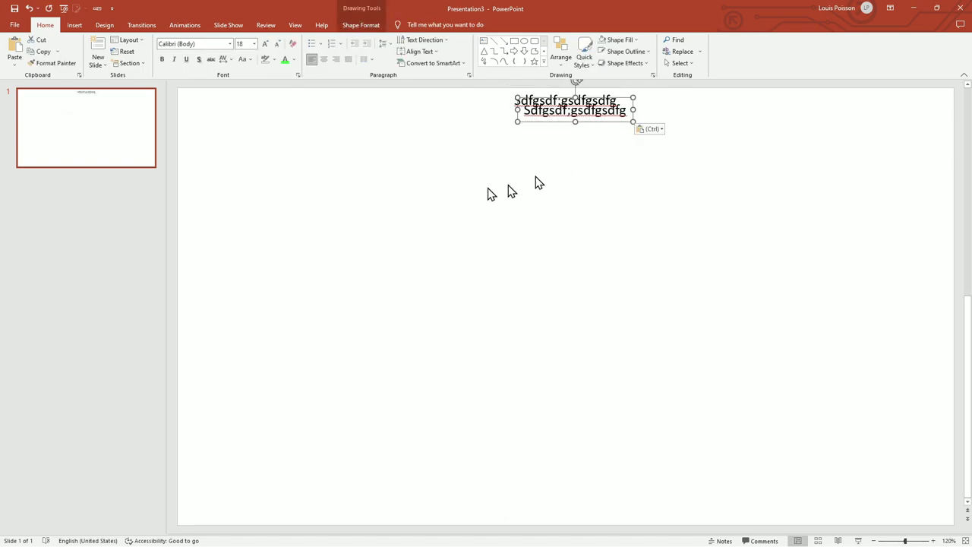
pyautogui.moveTo(591, 120); pyautogui.dragTo(250, 109)
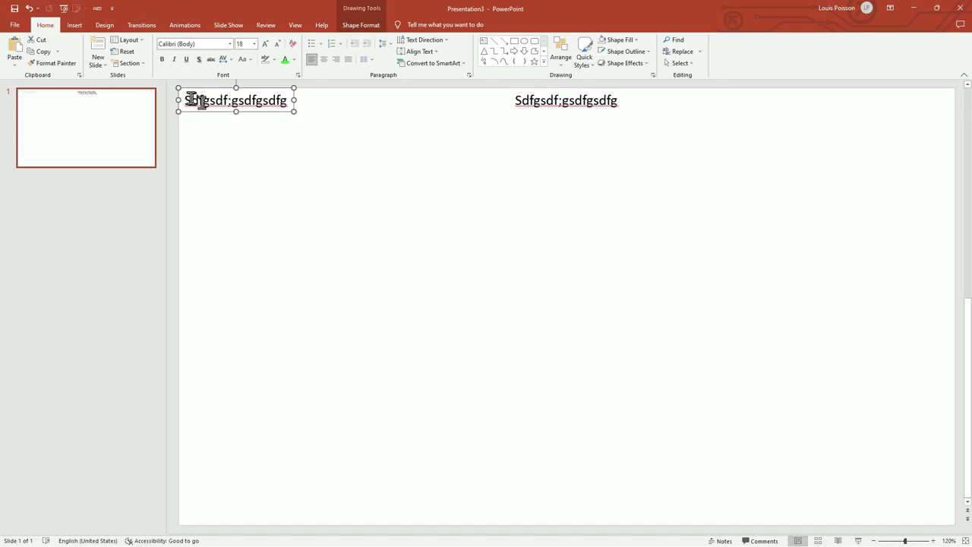
pyautogui.click(542, 157)
# Step: Change the top-centre box's text to 'Oct.2022 Week 4'
pyautogui.click(533, 101)
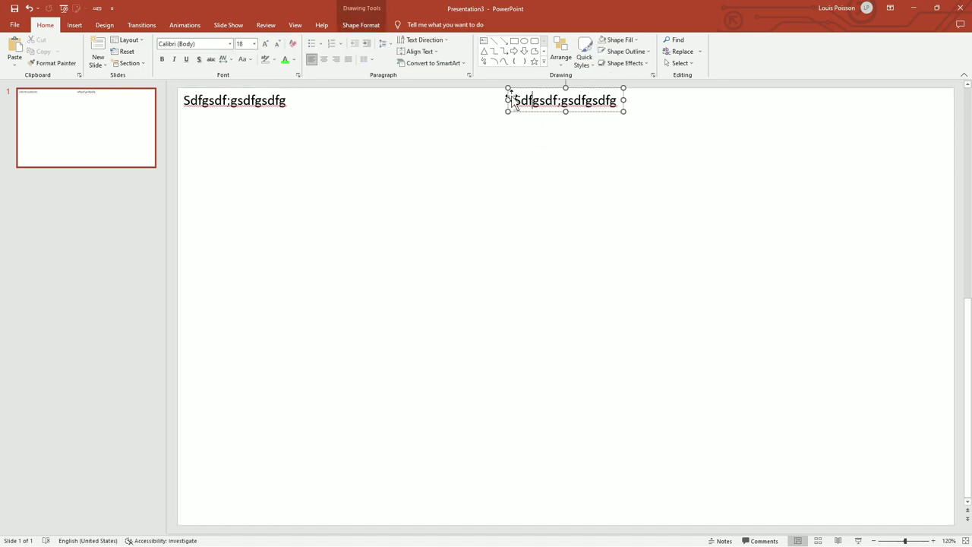
pyautogui.moveTo(513, 100); pyautogui.dragTo(636, 111)
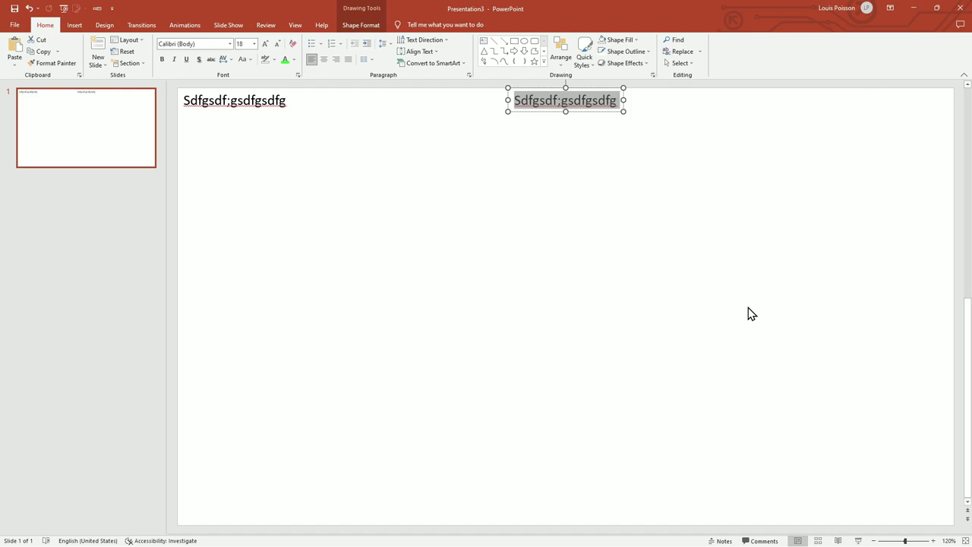
pyautogui.press('BackSpace')
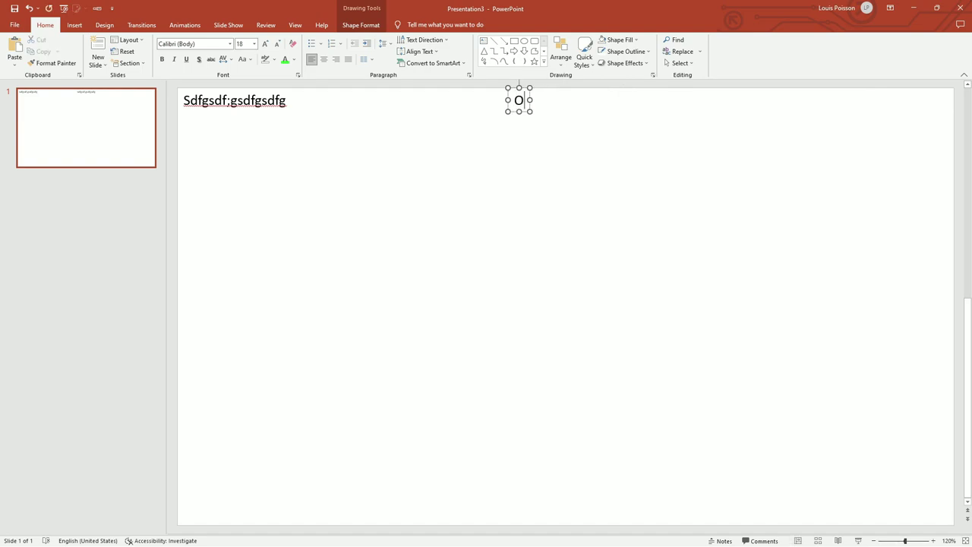
pyautogui.write('Oct.2022')
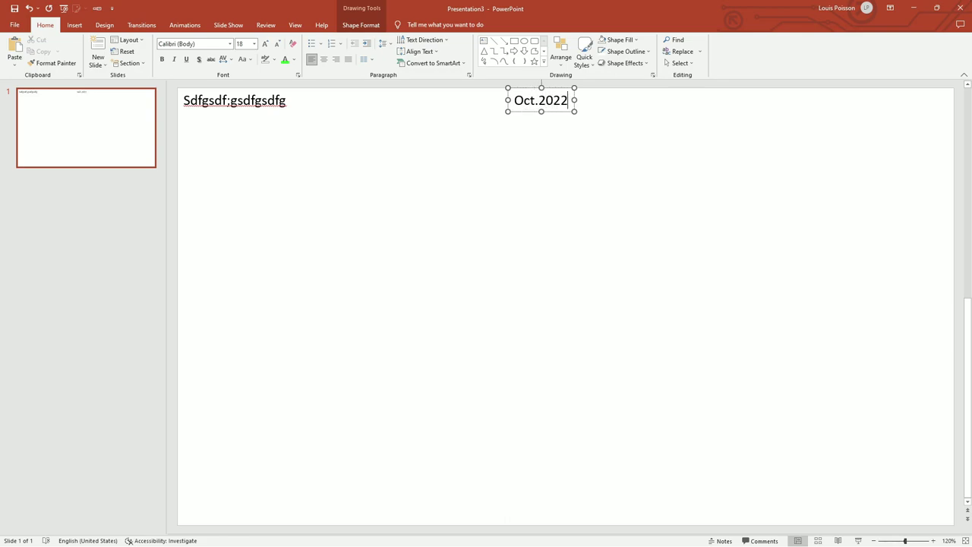
pyautogui.write(' Week 5')
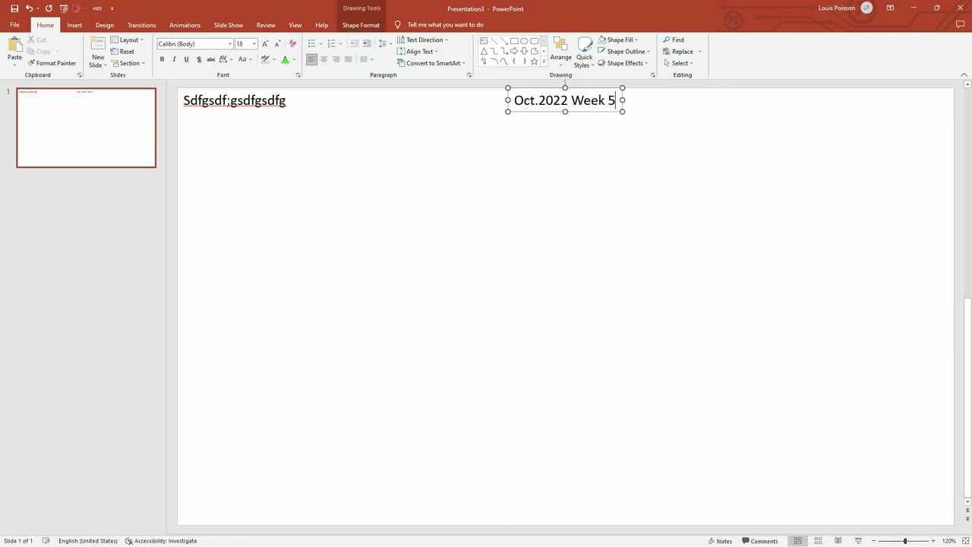
pyautogui.press('BackSpace')
pyautogui.write('4')
pyautogui.click(634, 336)
# Step: Change the top-left box's text to 'Trade 1'
pyautogui.click(223, 99)
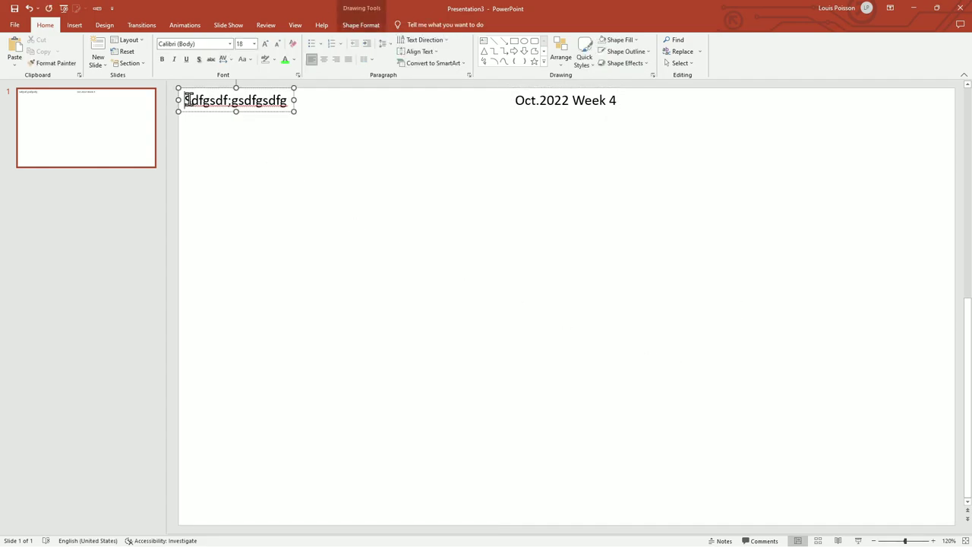
pyautogui.moveTo(187, 99); pyautogui.dragTo(289, 101)
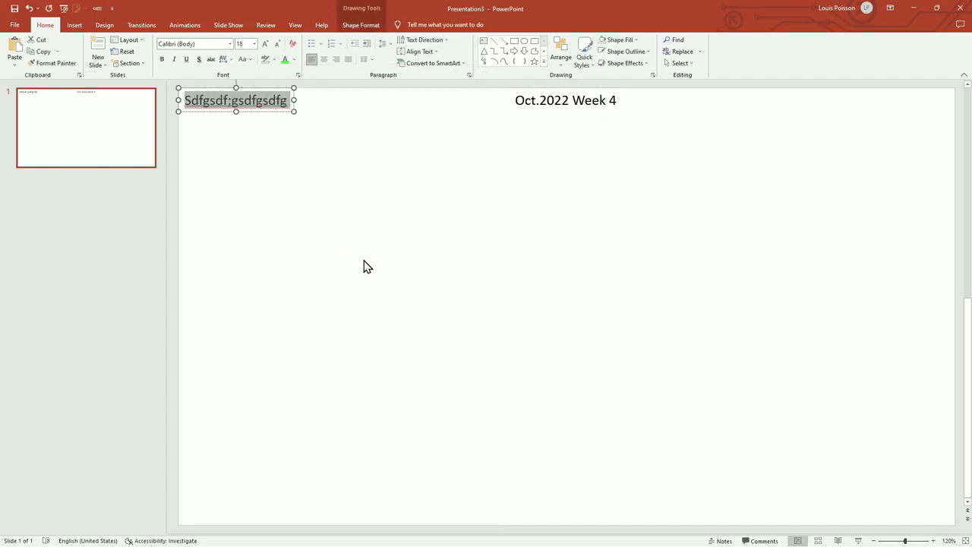
pyautogui.write('Trade ')
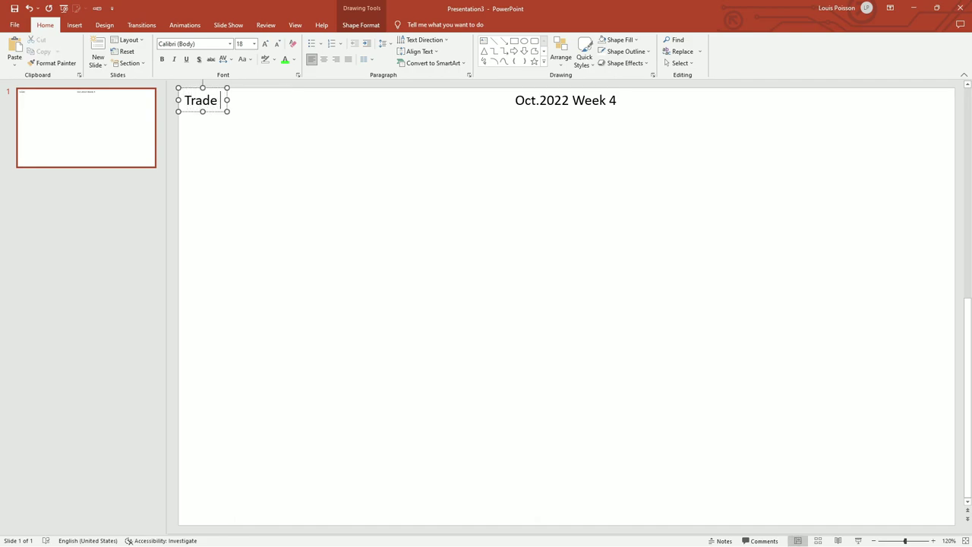
pyautogui.write('1:')
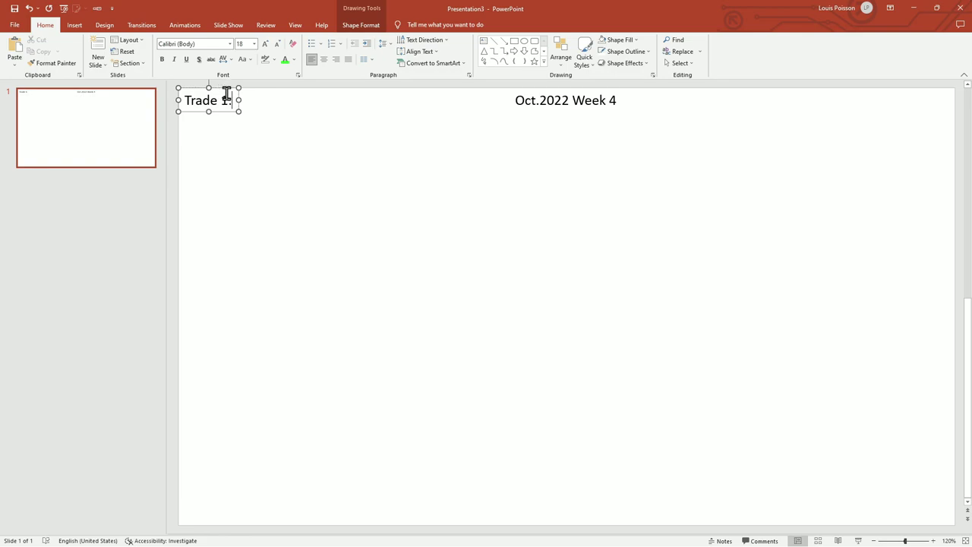
pyautogui.press('BackSpace')
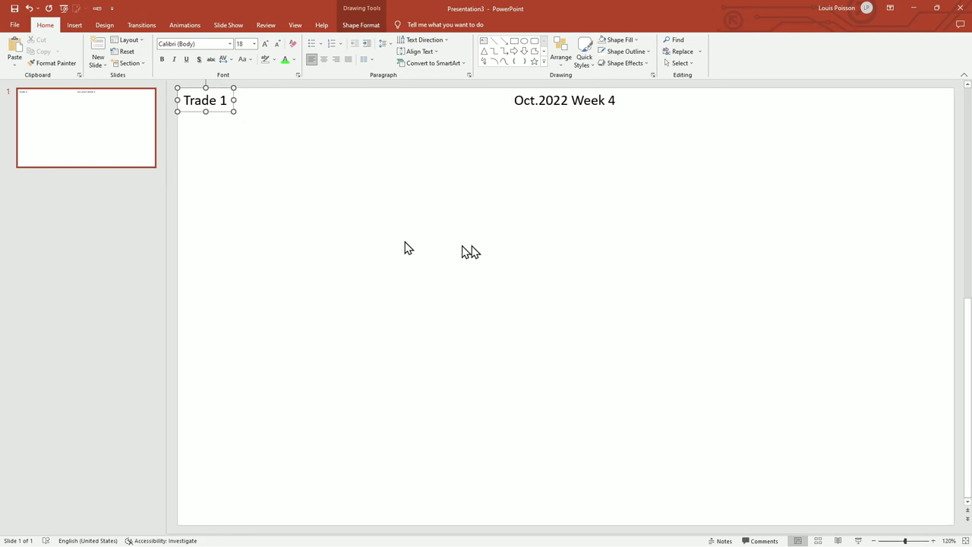
pyautogui.click(613, 361)
pyautogui.click(83, 151)
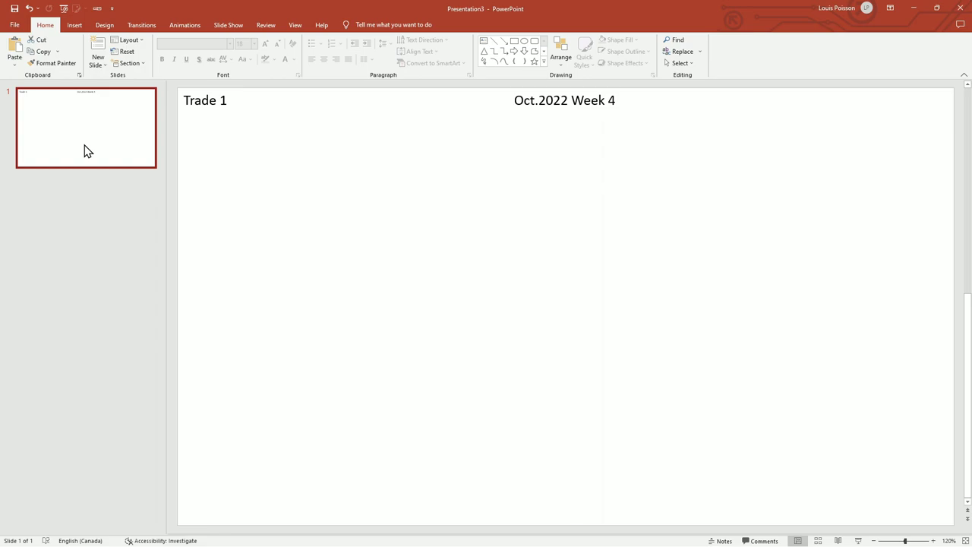
# Step: Copy slide 1 repeatedly to create slides 2 through 7
pyautogui.hotkey('ctrl', 'c')
pyautogui.hotkey('ctrl', 'v')
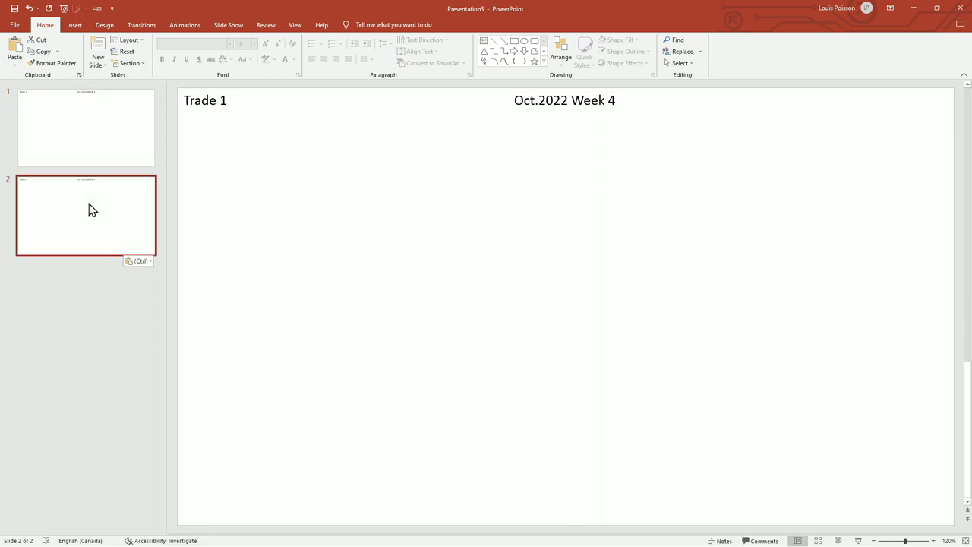
pyautogui.hotkey('ctrl', 'v')
pyautogui.hotkey('ctrl', 'v')
pyautogui.hotkey('ctrl', 'v')
pyautogui.hotkey('ctrl', 'v')
pyautogui.hotkey('ctrl', 'v')
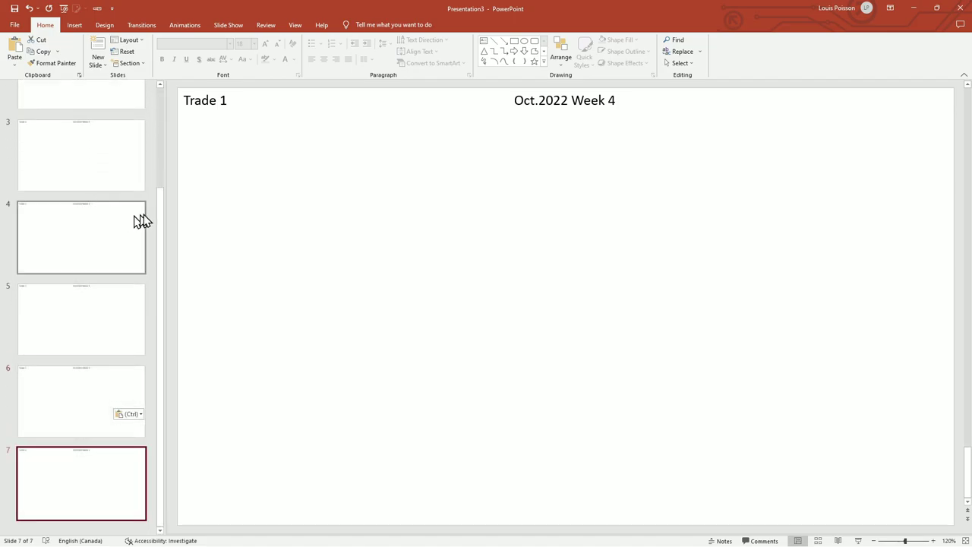
pyautogui.moveTo(158, 212); pyautogui.dragTo(169, 69)
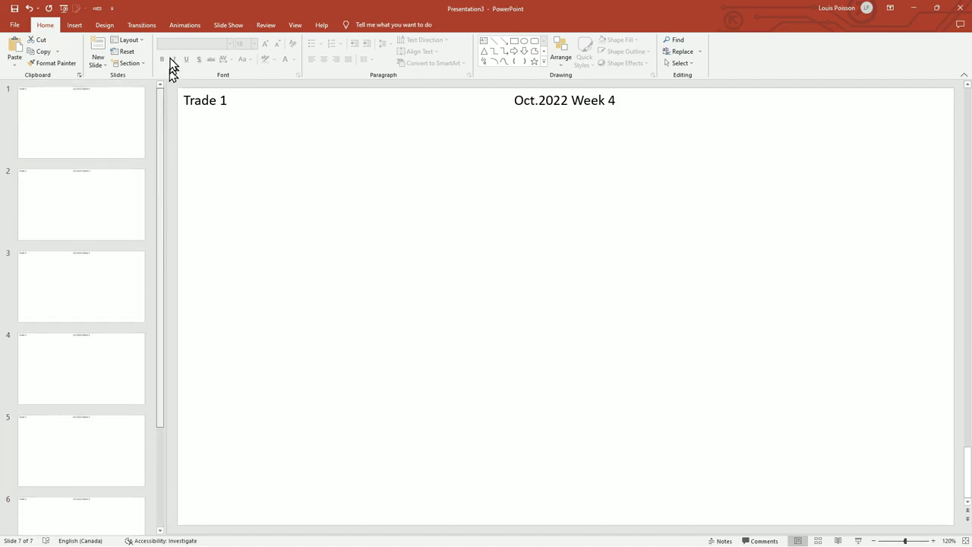
pyautogui.click(87, 165)
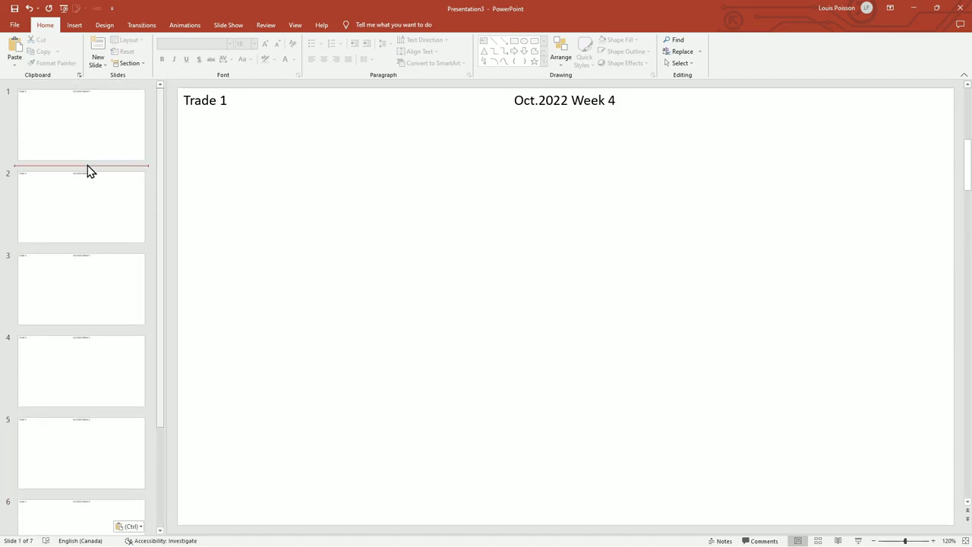
# Step: Delete the Trade 1 and Oct.2022 Week 4 text boxes from slide 2
pyautogui.click(95, 206)
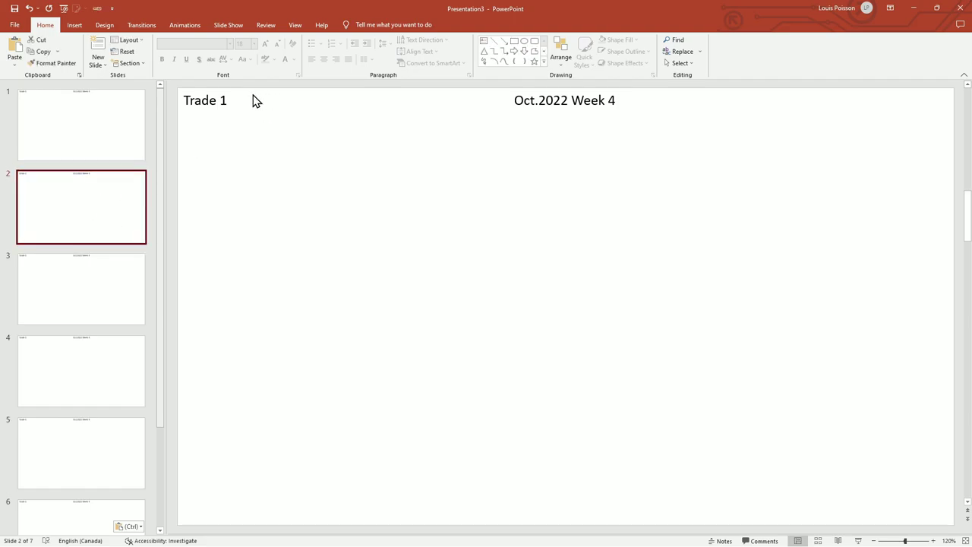
pyautogui.click(226, 113)
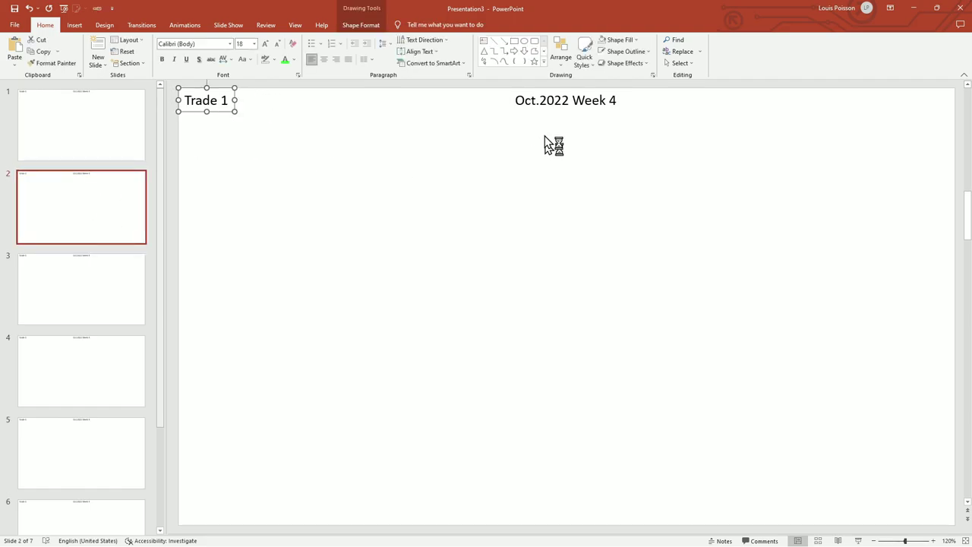
pyautogui.click(577, 113)
pyautogui.press('Delete')
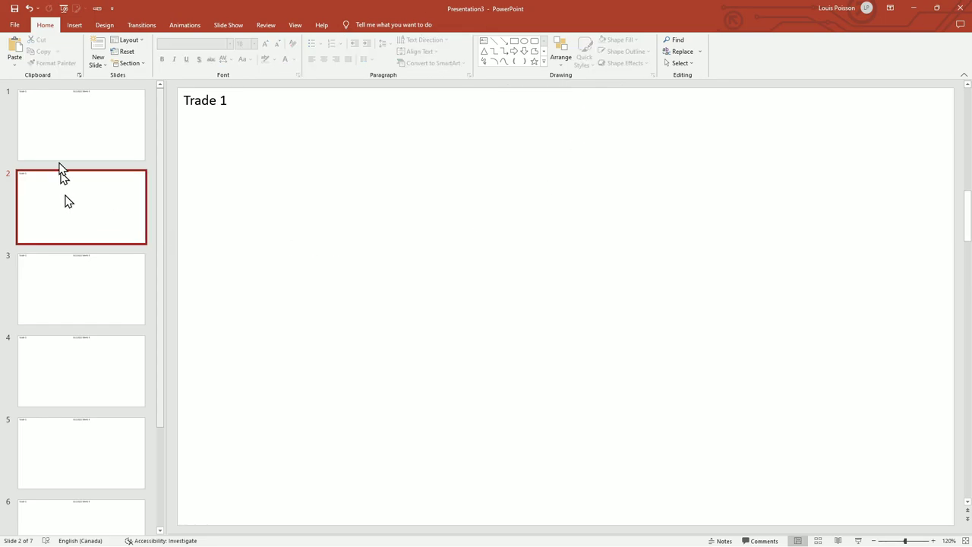
pyautogui.click(48, 122)
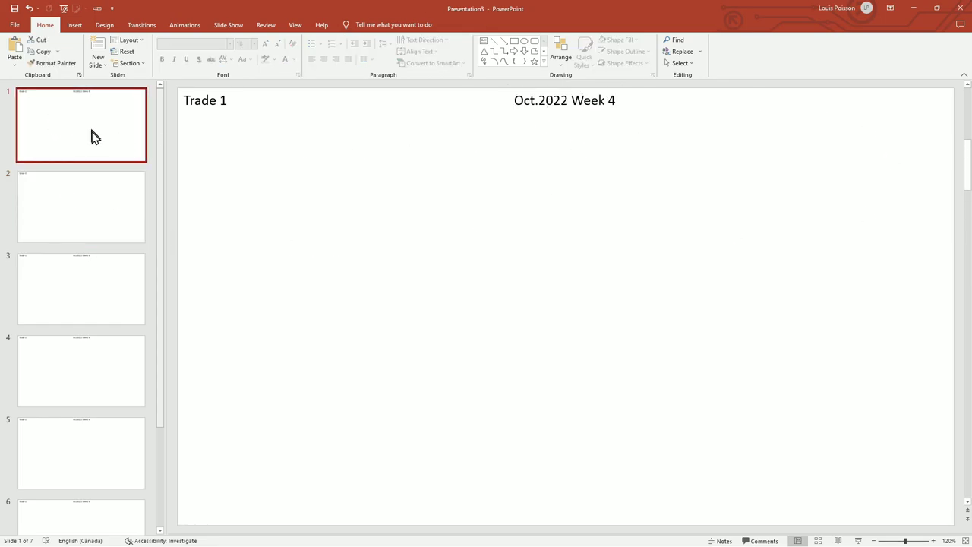
pyautogui.click(84, 232)
pyautogui.click(95, 295)
pyautogui.click(119, 119)
pyautogui.click(224, 115)
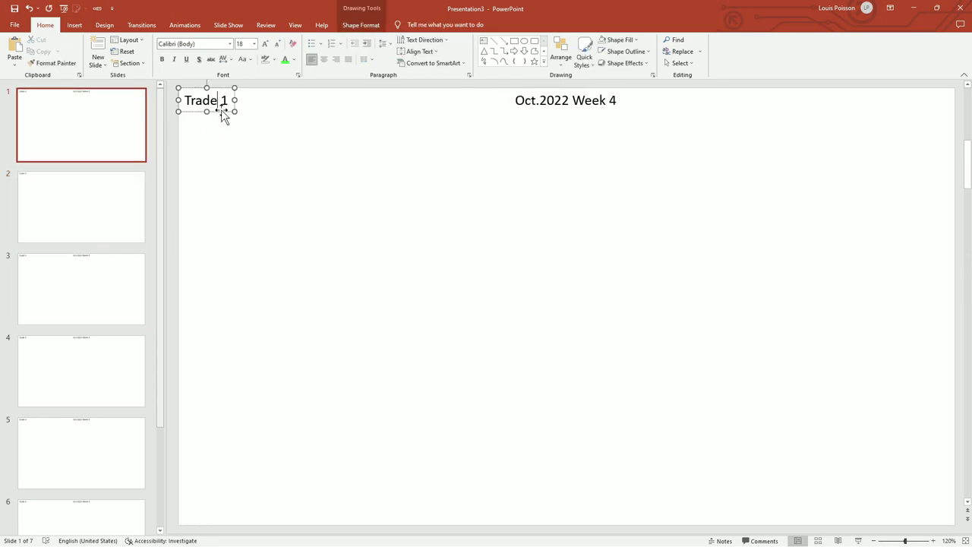
pyautogui.click(98, 195)
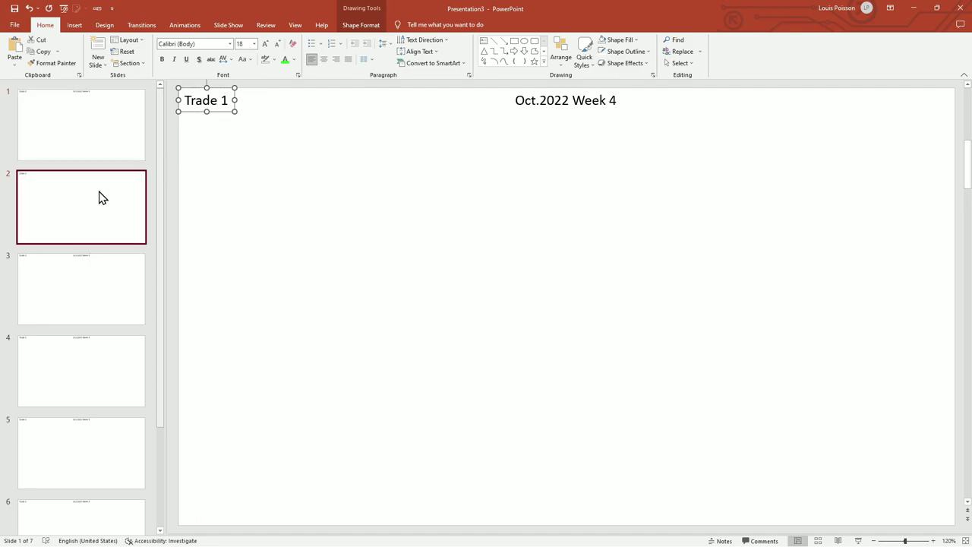
pyautogui.click(220, 115)
pyautogui.press('Delete')
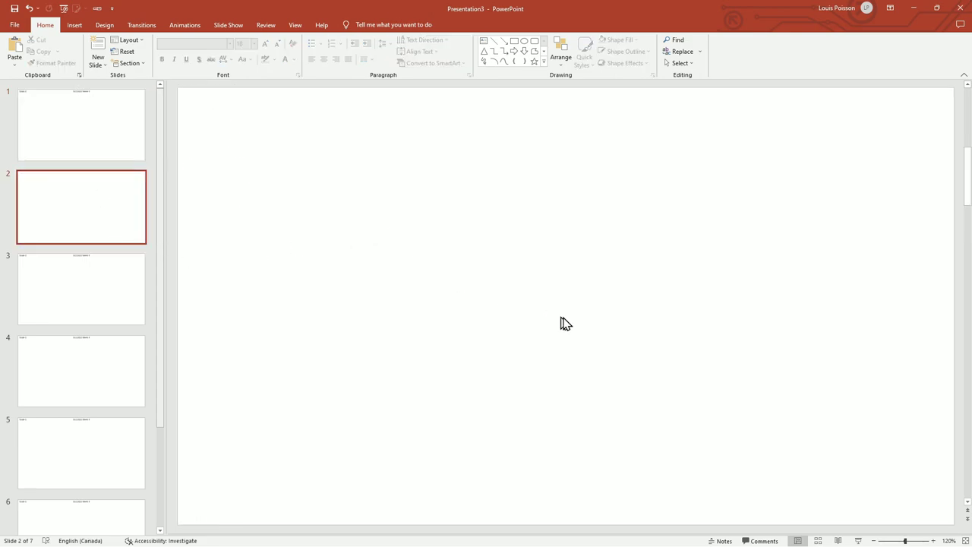
# Step: Duplicate the blank slide 2 so slide 3 is also blank
pyautogui.rightClick(67, 209)
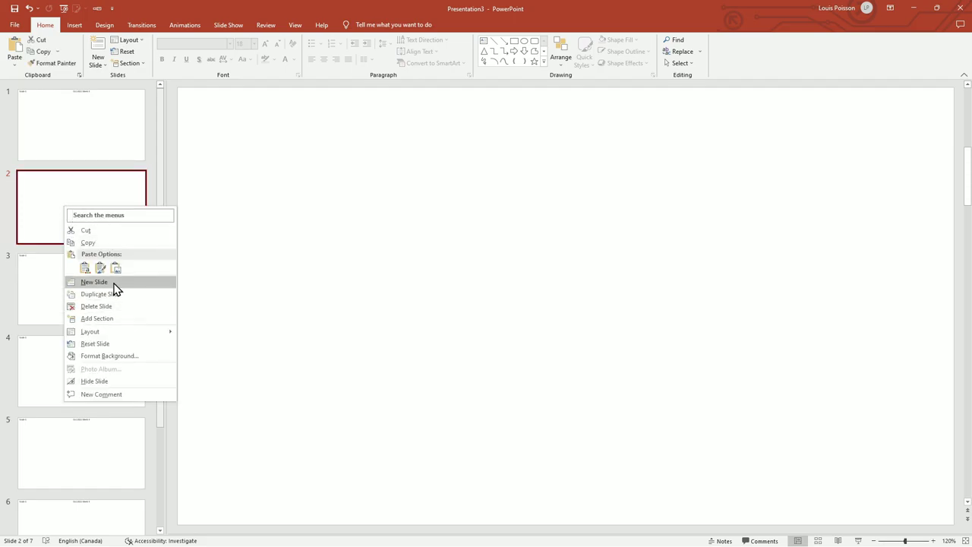
pyautogui.click(112, 283)
pyautogui.click(86, 217)
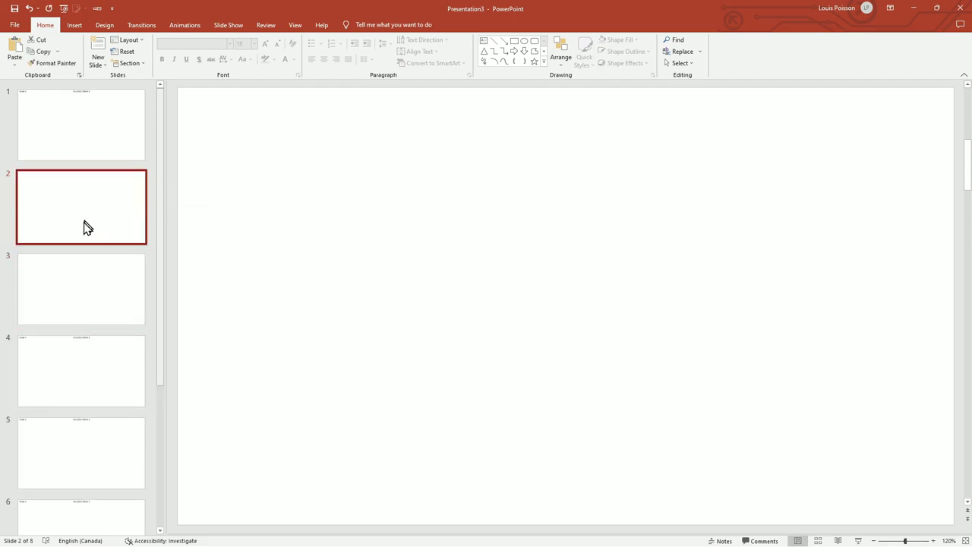
pyautogui.click(87, 288)
pyautogui.press('Delete')
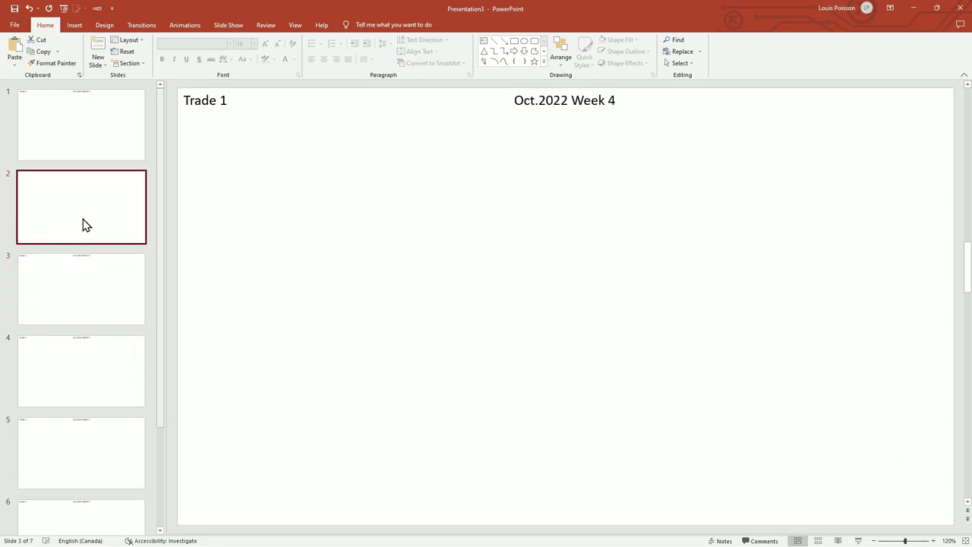
pyautogui.rightClick(82, 215)
pyautogui.click(120, 297)
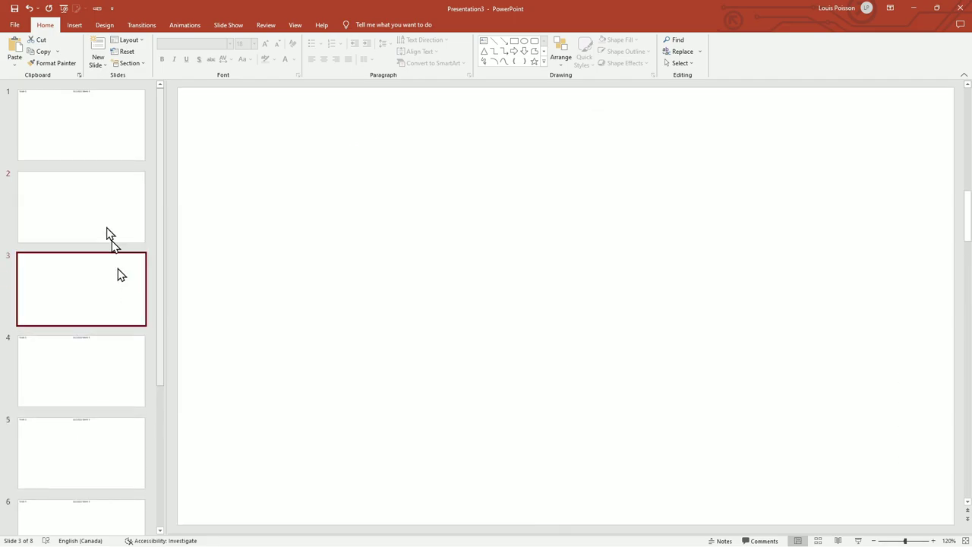
pyautogui.click(106, 227)
pyautogui.click(105, 291)
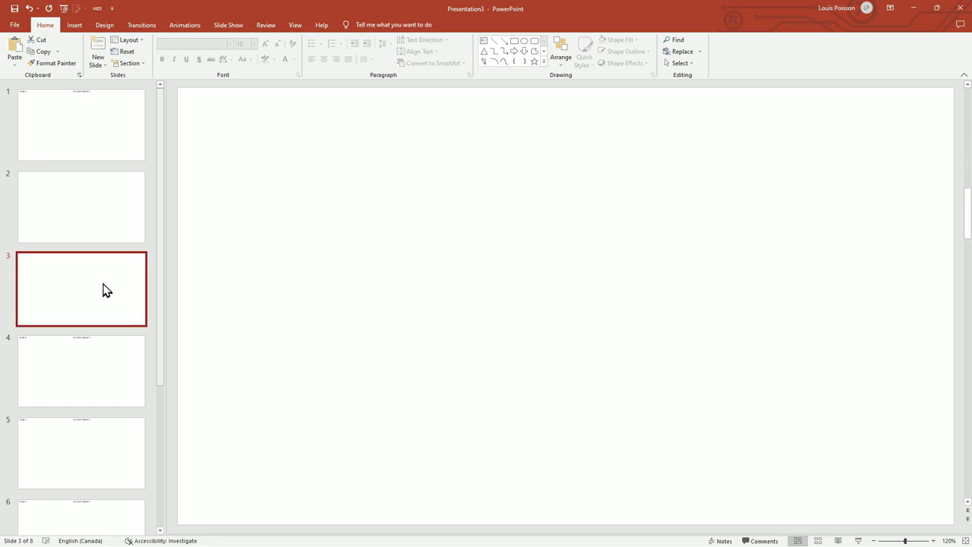
pyautogui.click(87, 148)
pyautogui.click(92, 213)
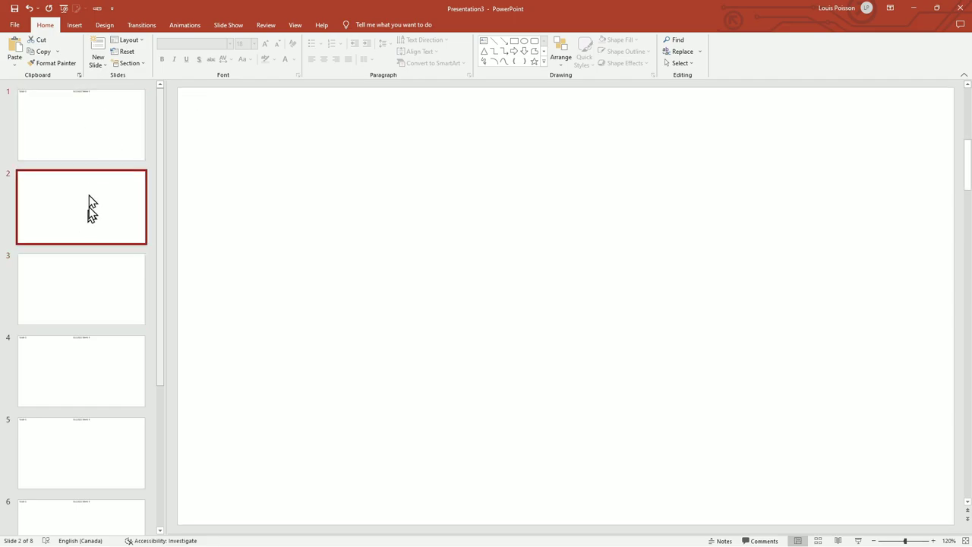
# Step: Open the Publish dropdown on the TradingView GBPJPY chart
pyautogui.click(423, 217)
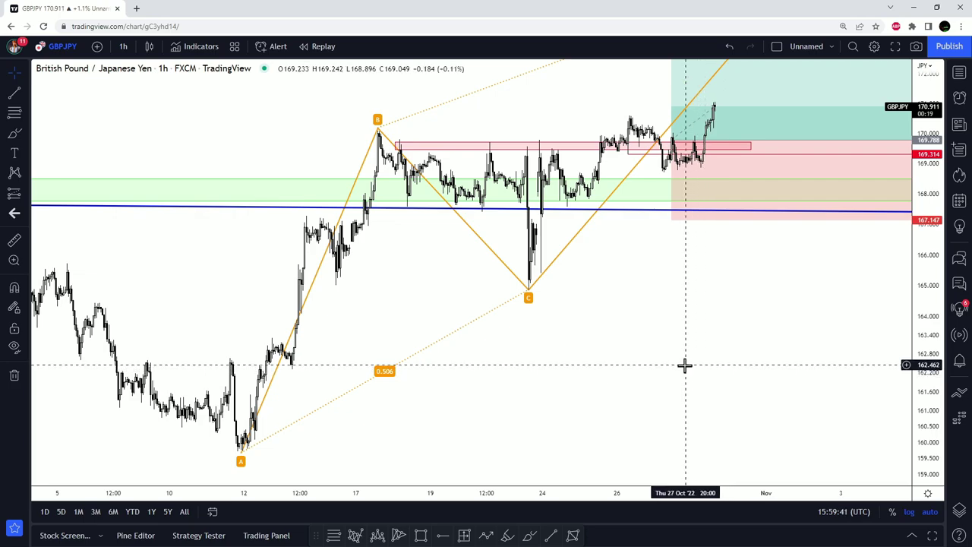
pyautogui.click(948, 46)
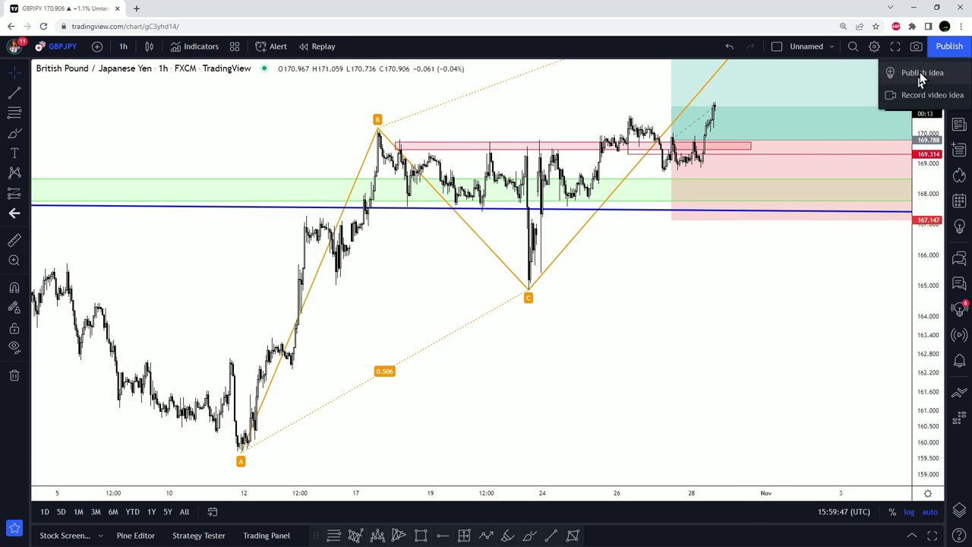
pyautogui.click(896, 71)
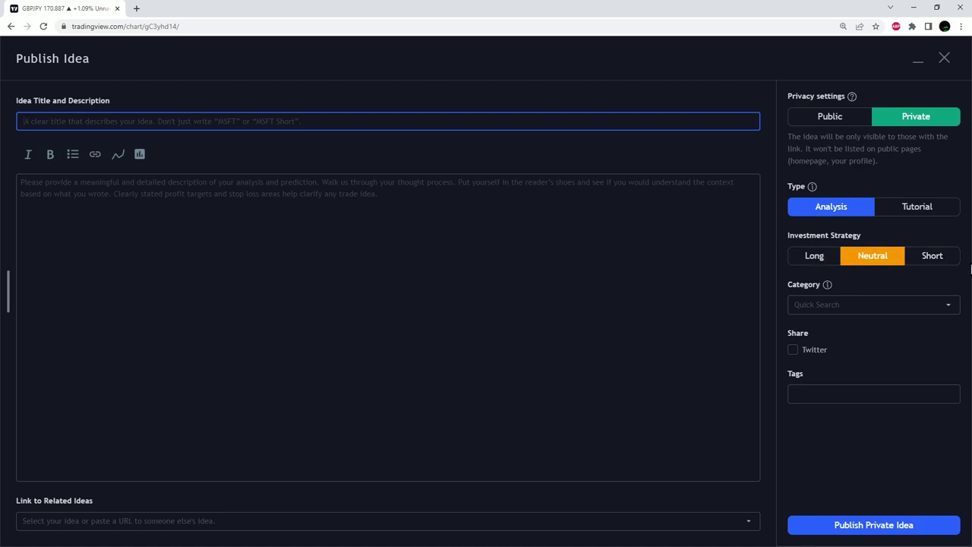
pyautogui.click(144, 232)
pyautogui.write('xfghxfgh')
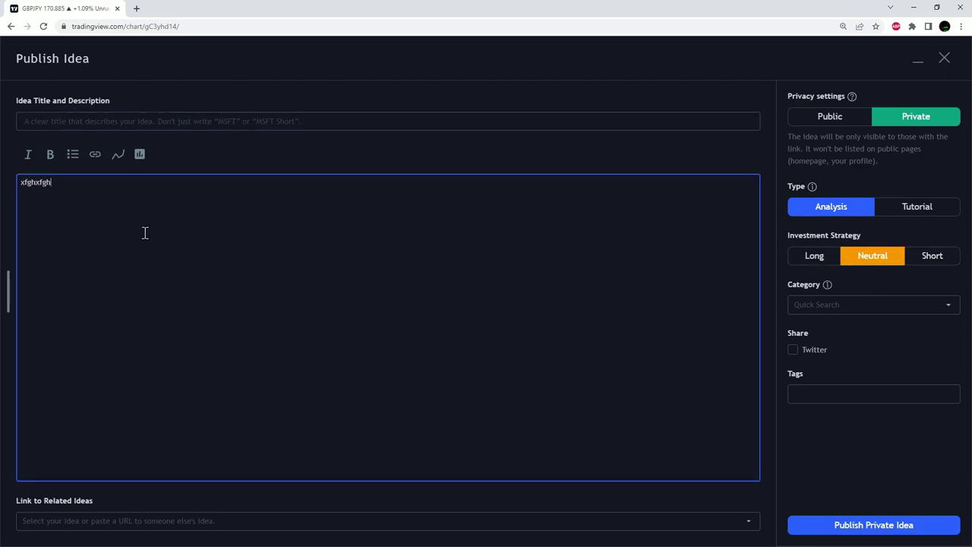
pyautogui.click(844, 304)
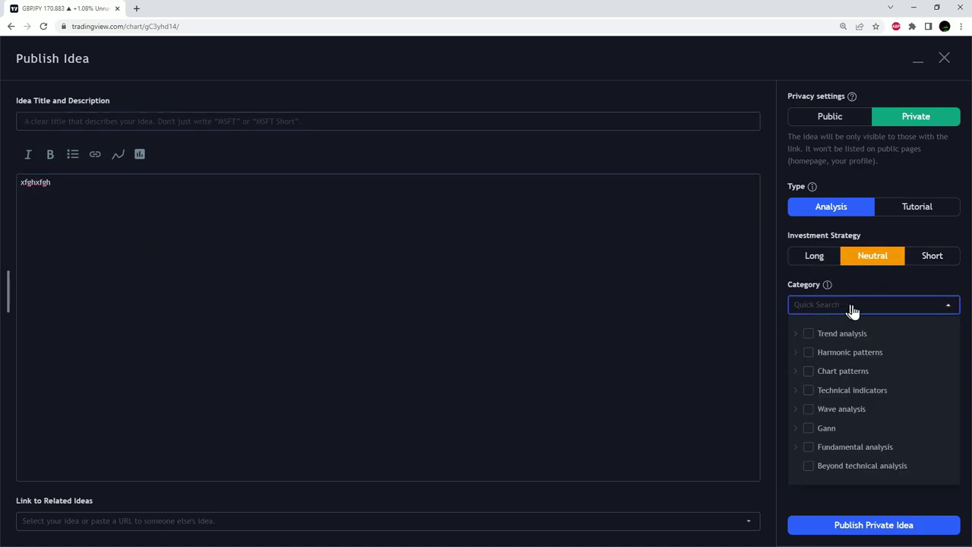
pyautogui.click(912, 283)
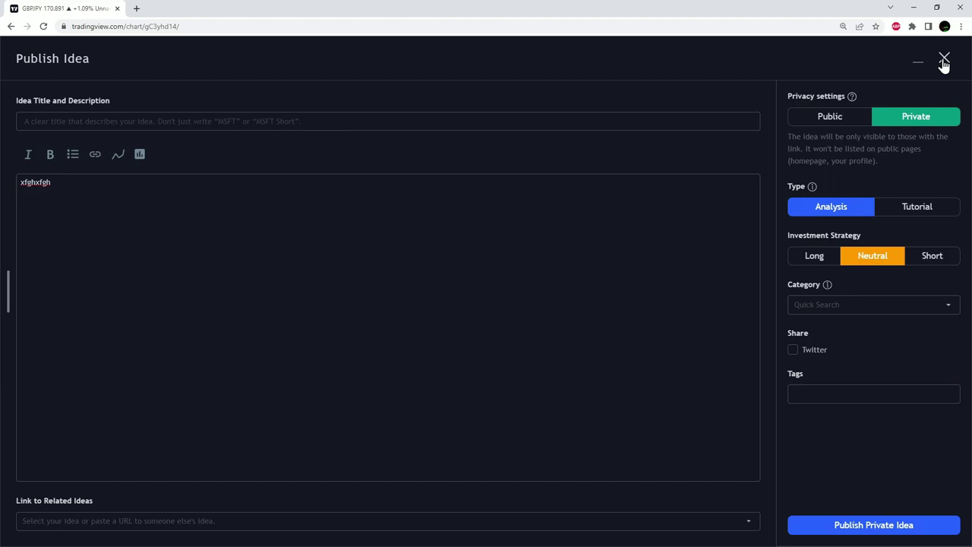
pyautogui.click(944, 61)
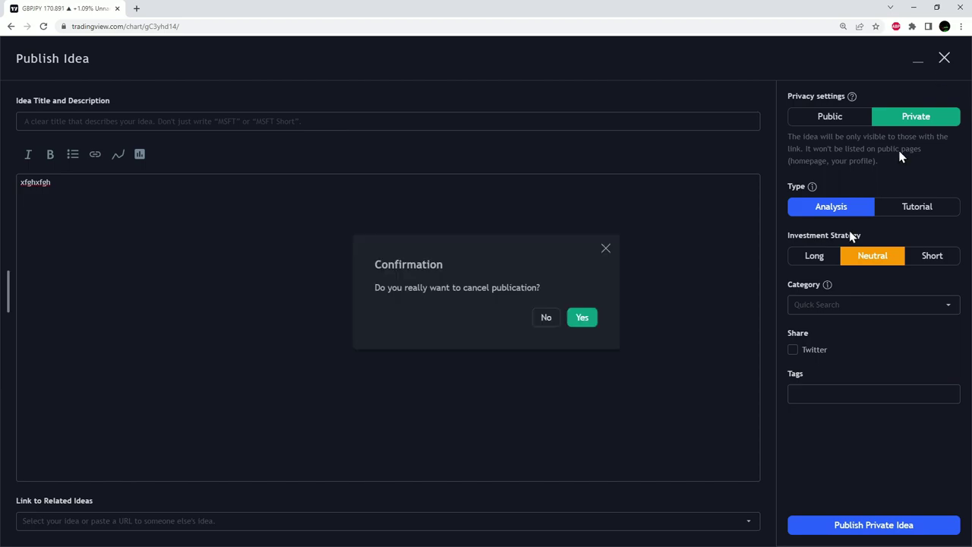
pyautogui.click(584, 319)
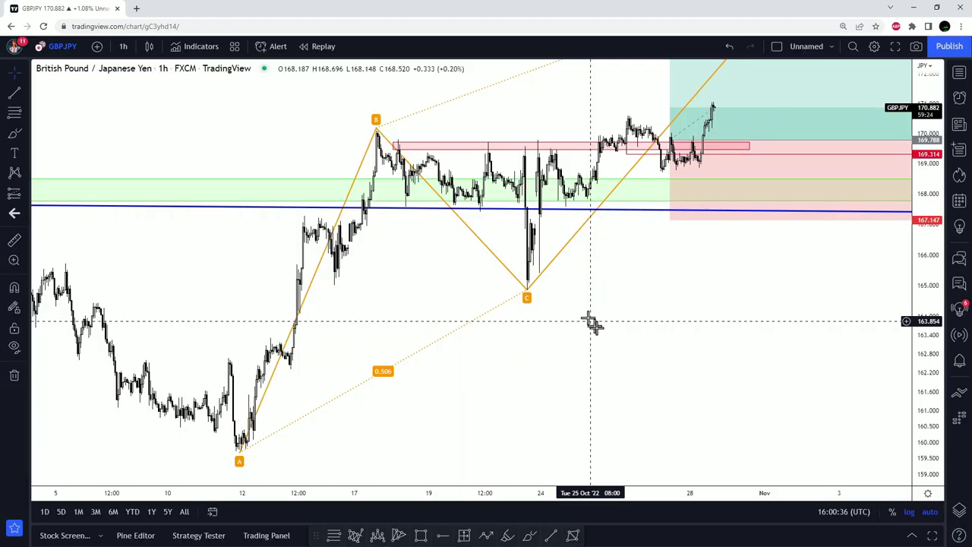
# Step: Open the 'Trade 1 - Long GBPJPY' idea from the profile and screenshot its chart
pyautogui.click(15, 47)
pyautogui.moveTo(56, 51)
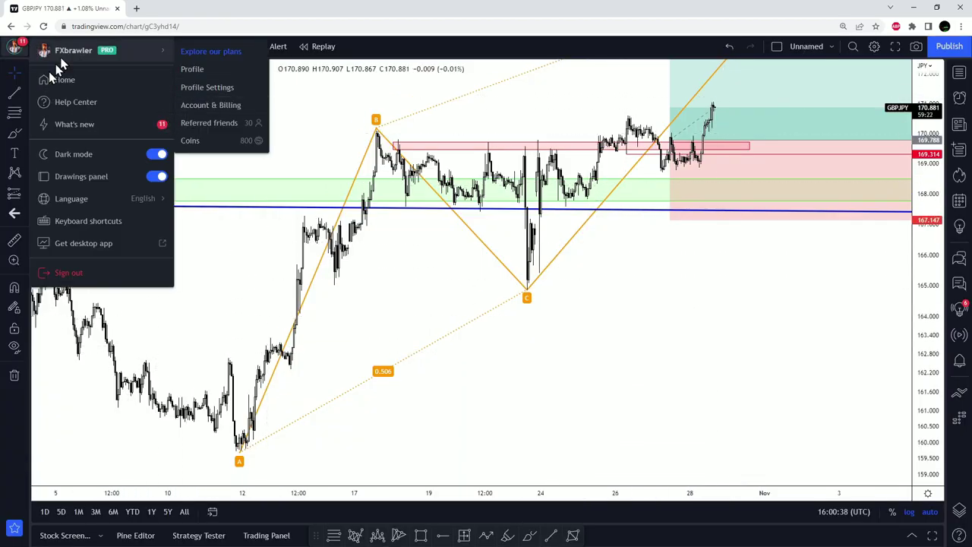
pyautogui.click(207, 71)
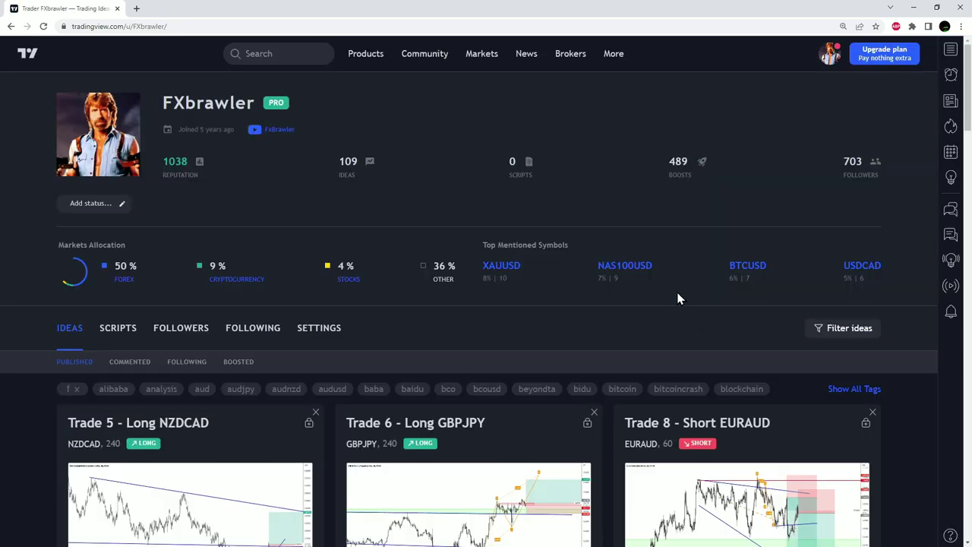
pyautogui.scroll(-2, 672, 434)
pyautogui.scroll(-5, 672, 434)
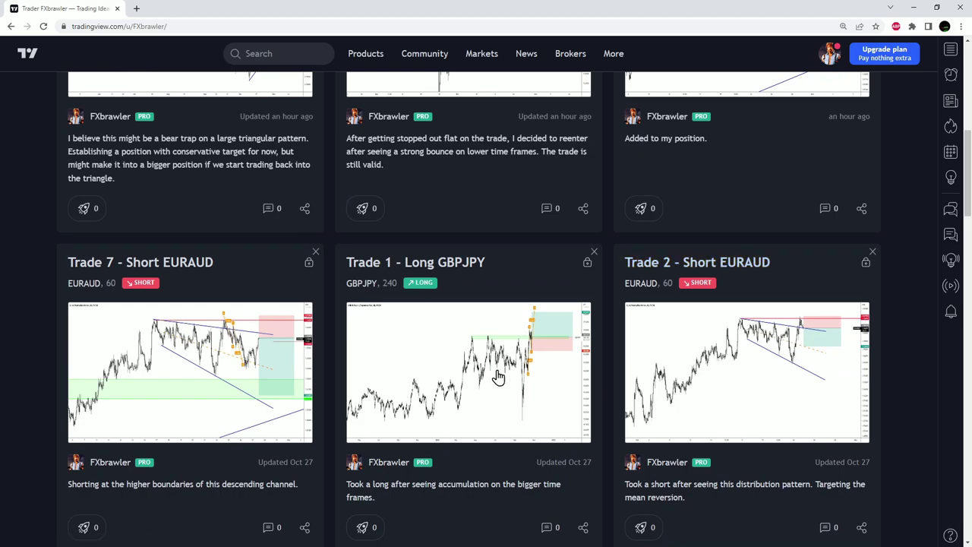
pyautogui.click(430, 350)
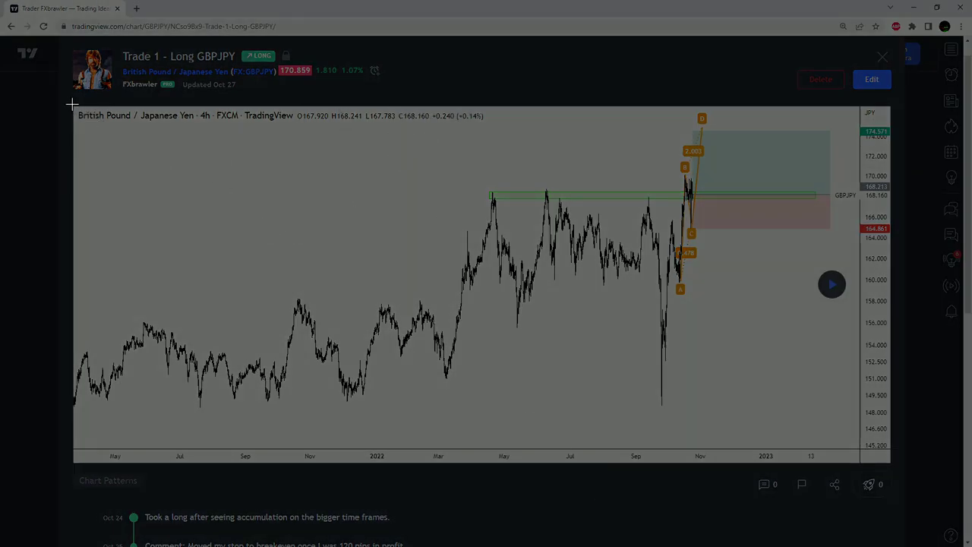
pyautogui.moveTo(73, 104); pyautogui.dragTo(891, 463)
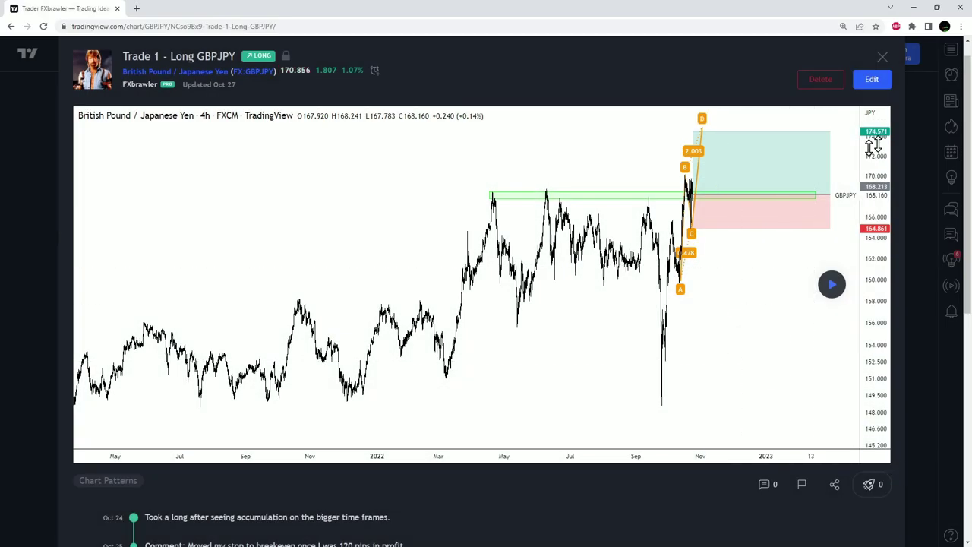
# Step: Paste the GBPJPY chart screenshot onto slide 2 and move it lower
pyautogui.click(913, 11)
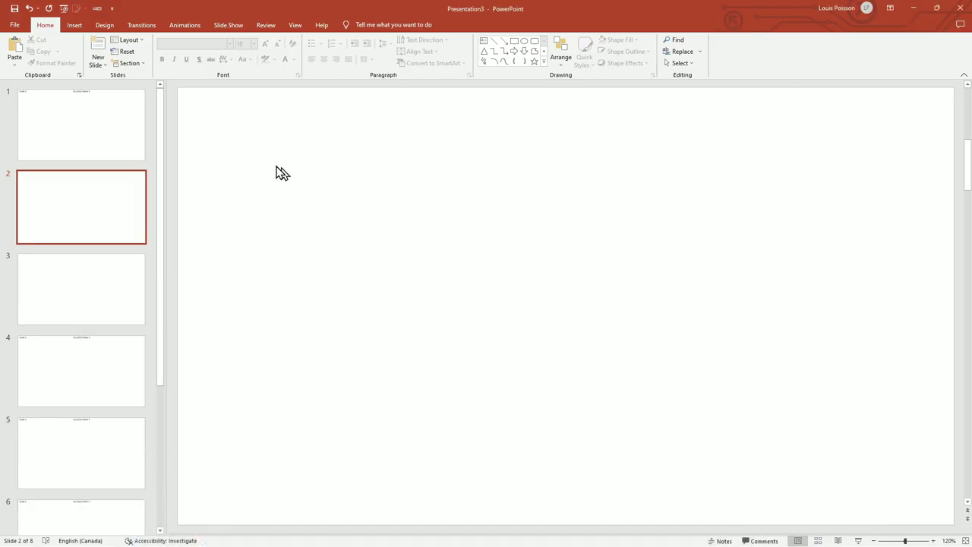
pyautogui.click(535, 317)
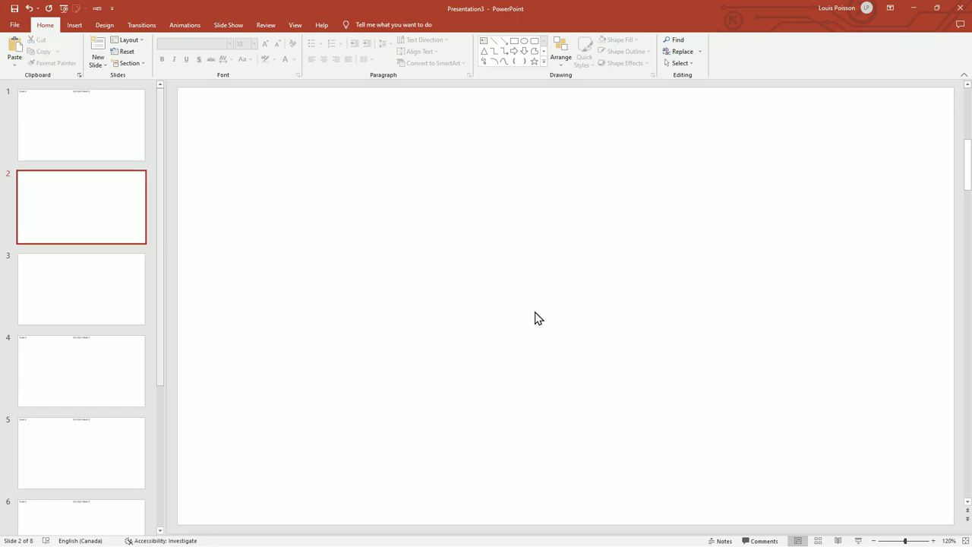
pyautogui.hotkey('ctrl', 'v')
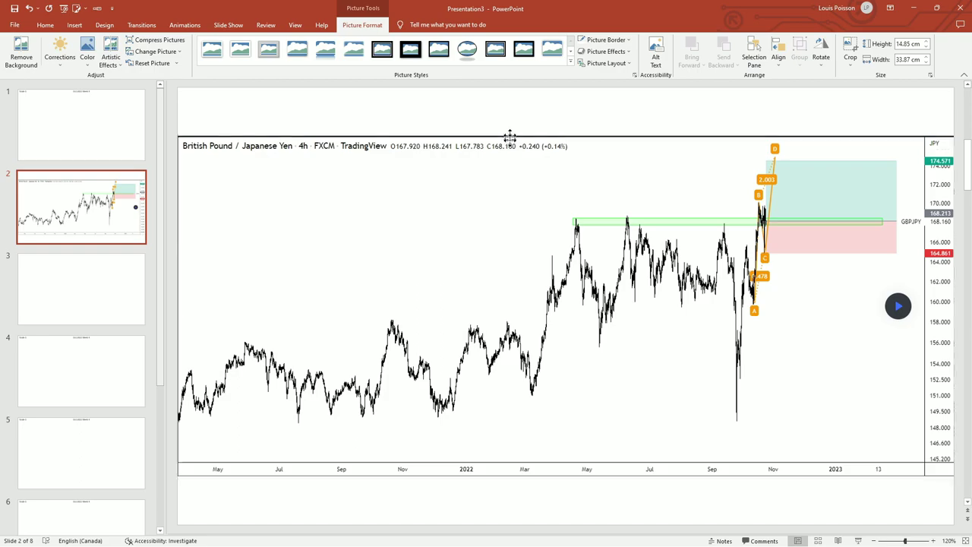
pyautogui.moveTo(508, 136); pyautogui.dragTo(509, 184)
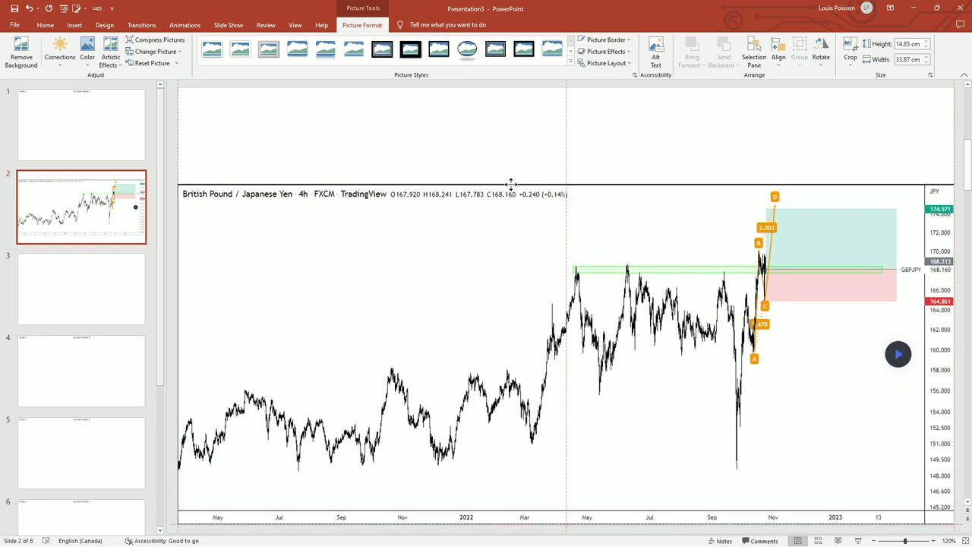
pyautogui.click(287, 149)
# Step: Copy the Trade 1 text box from slide 1 onto slide 2
pyautogui.click(85, 126)
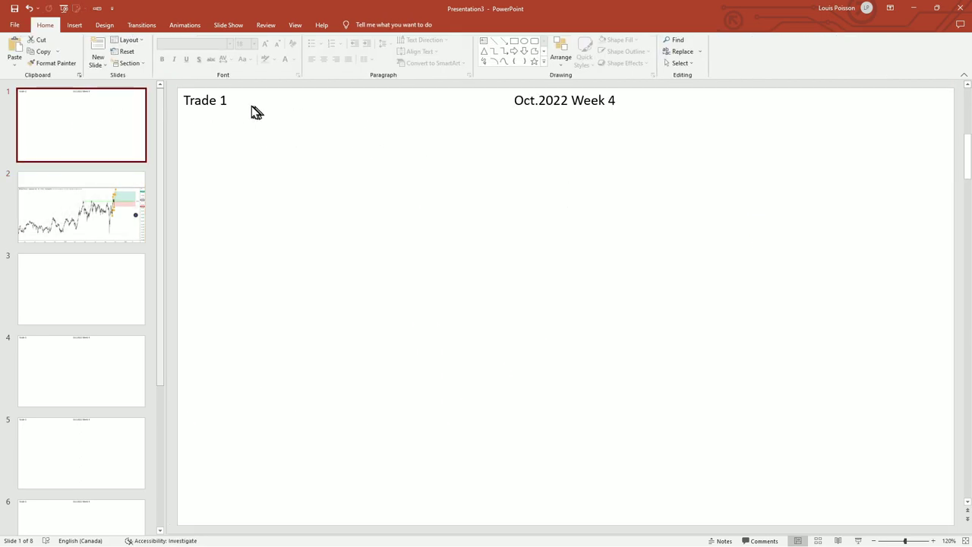
pyautogui.click(224, 104)
pyautogui.press('Escape')
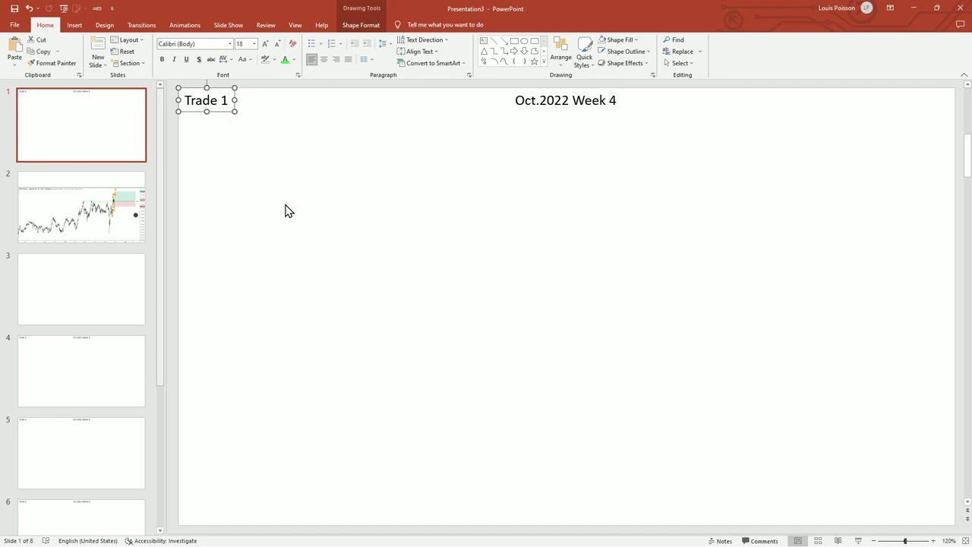
pyautogui.click(129, 228)
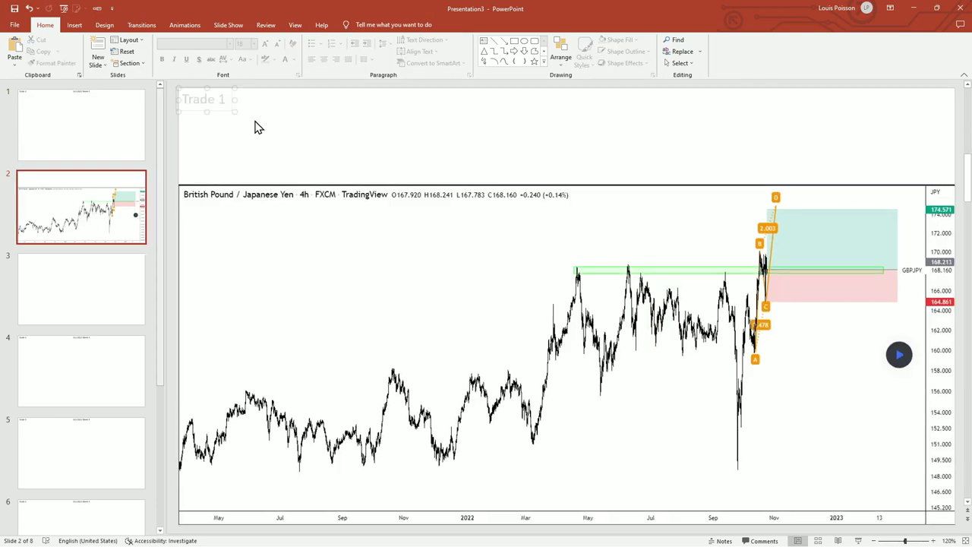
pyautogui.hotkey('ctrl', 'v')
pyautogui.moveTo(183, 101); pyautogui.dragTo(231, 100)
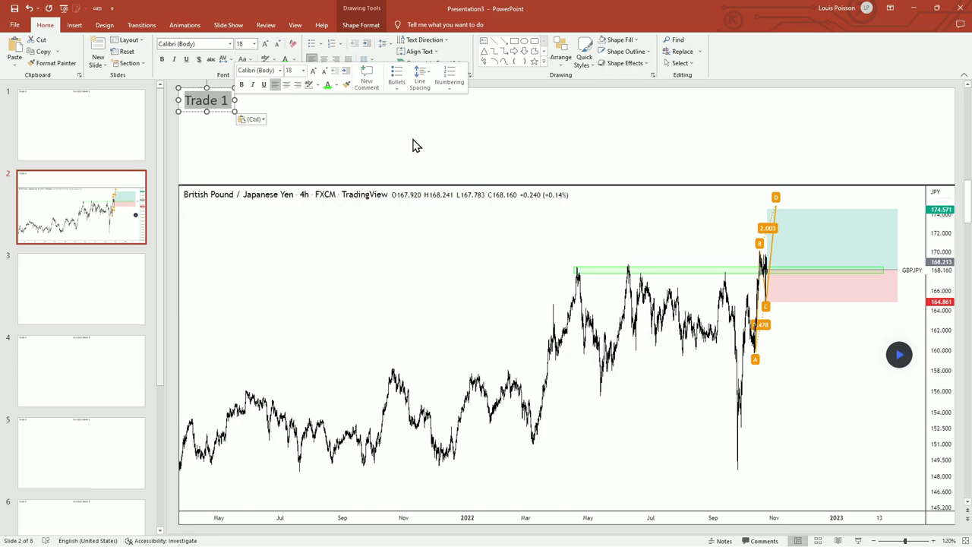
pyautogui.click(416, 145)
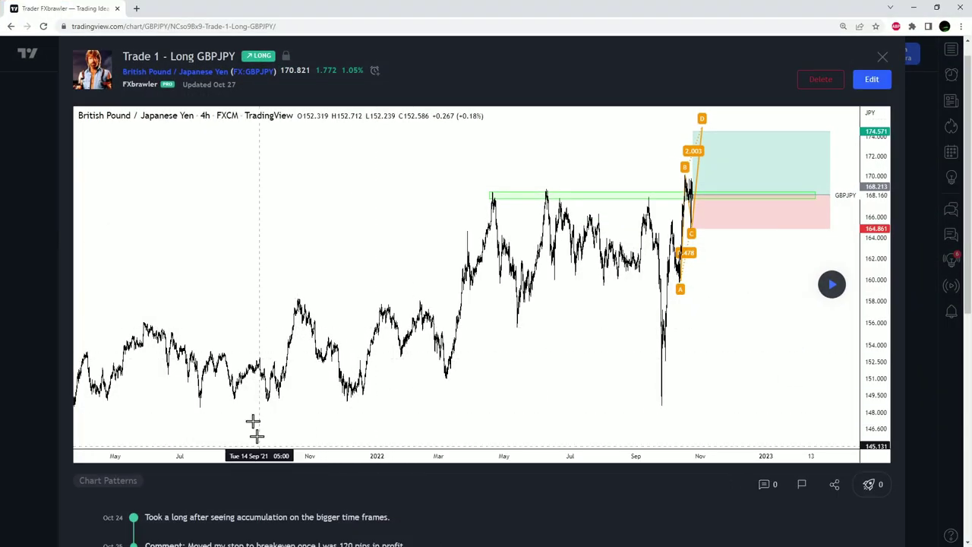
# Step: Select the Oct 24 note about going long after bigger-timeframe accumulation
pyautogui.scroll(-1, 254, 428)
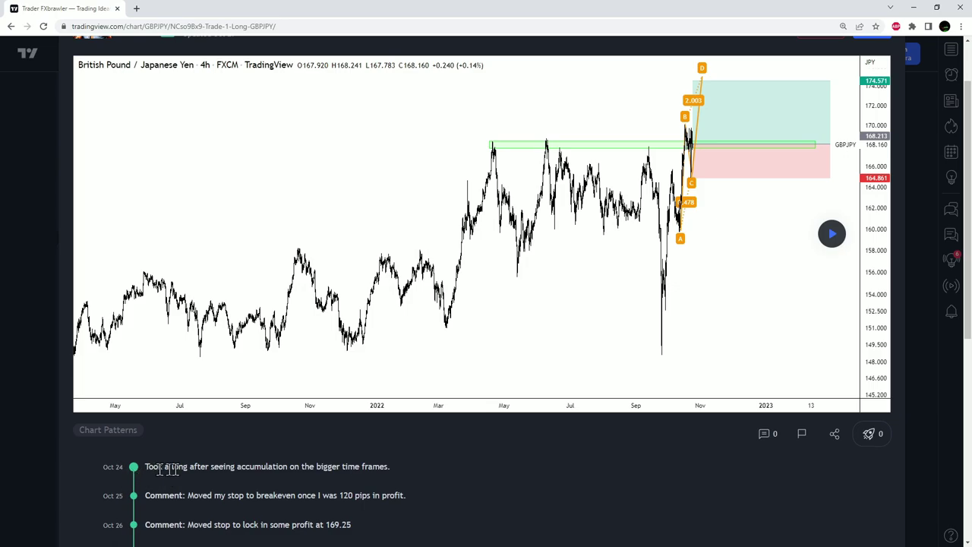
pyautogui.moveTo(144, 468); pyautogui.dragTo(403, 483)
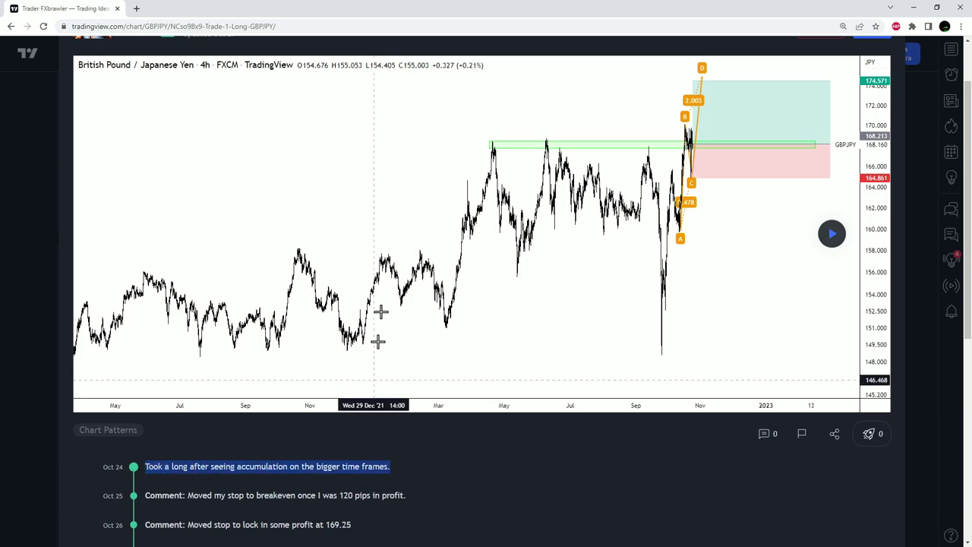
# Step: Paste the Oct 24 trade note onto slide 1 and move it up and left
pyautogui.click(901, 9)
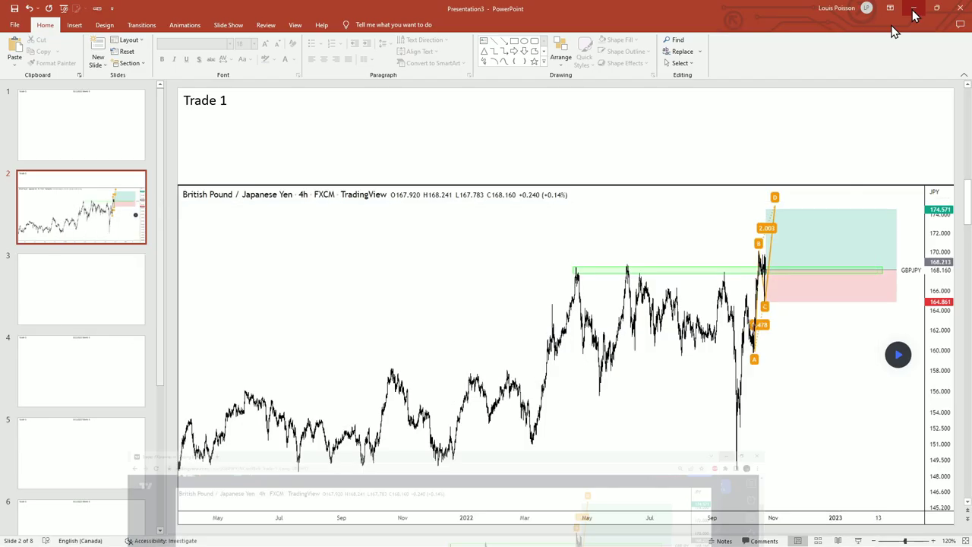
pyautogui.click(86, 130)
pyautogui.click(257, 141)
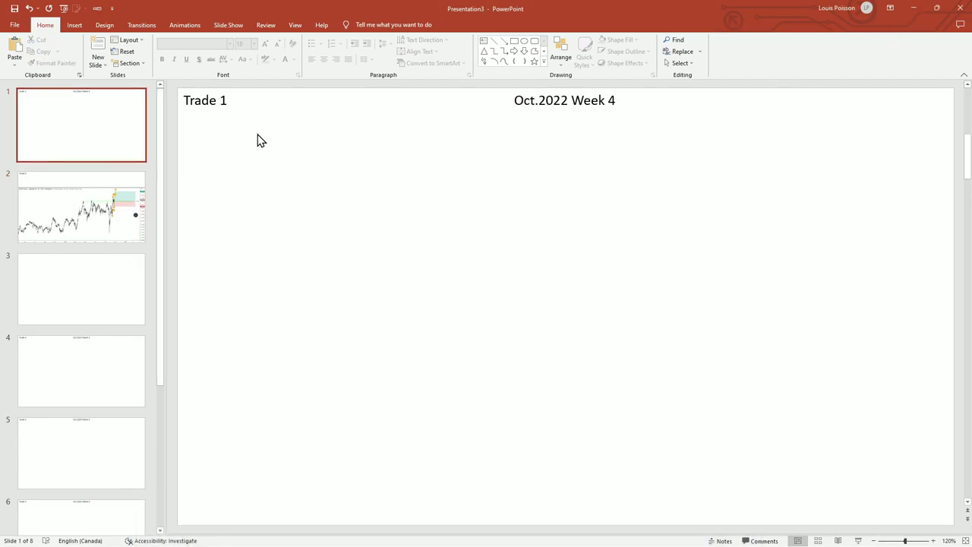
pyautogui.hotkey('ctrl', 'v')
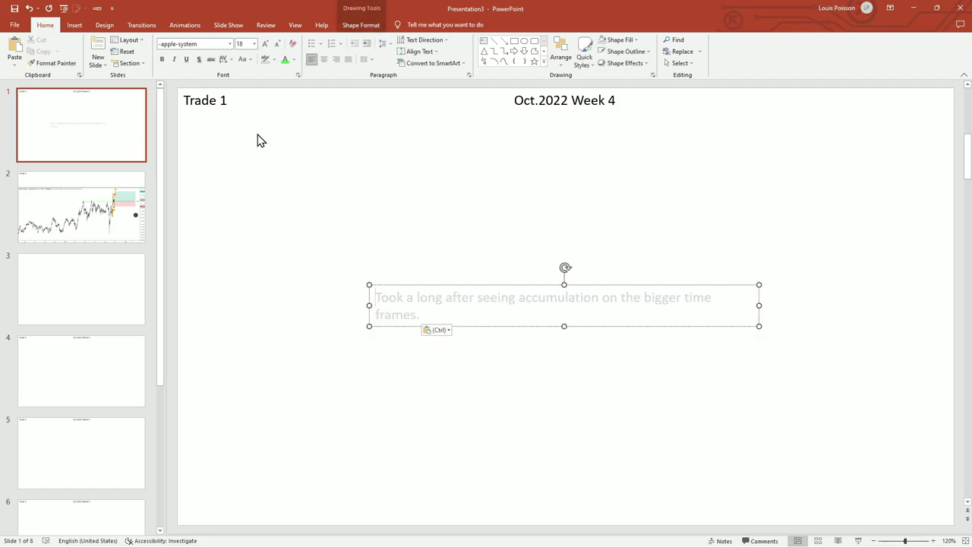
pyautogui.moveTo(486, 289)
pyautogui.mouseDown()
pyautogui.moveTo(407, 188)
pyautogui.moveTo(349, 221)
pyautogui.mouseUp()
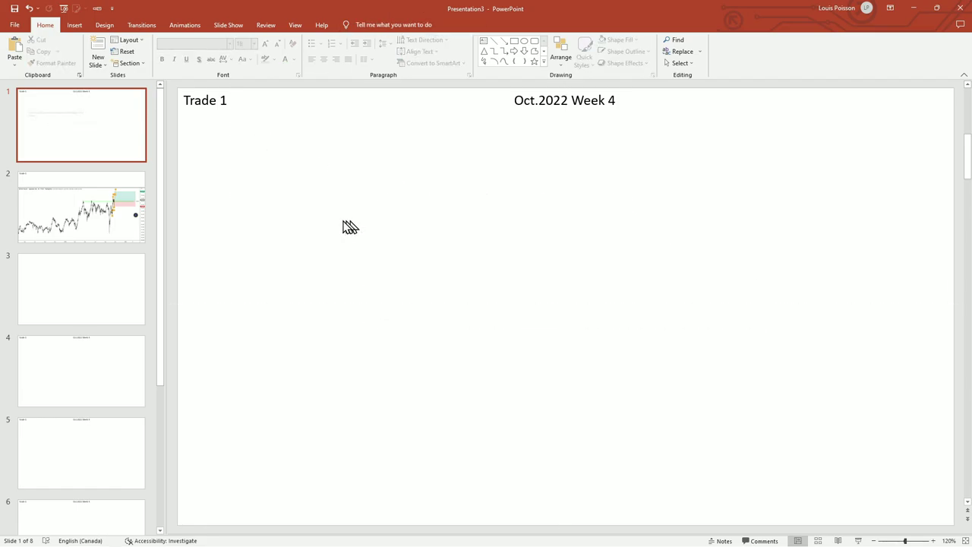
# Step: Paste the trade note onto slide 2 and delete its Trade 1 label
pyautogui.click(82, 206)
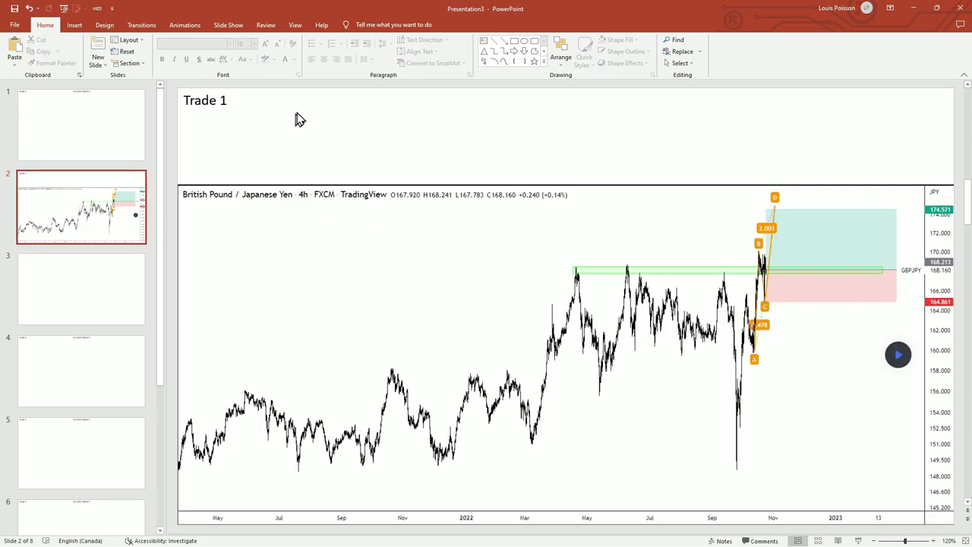
pyautogui.hotkey('ctrl', 'v')
pyautogui.moveTo(245, 233); pyautogui.dragTo(288, 110)
pyautogui.click(203, 103)
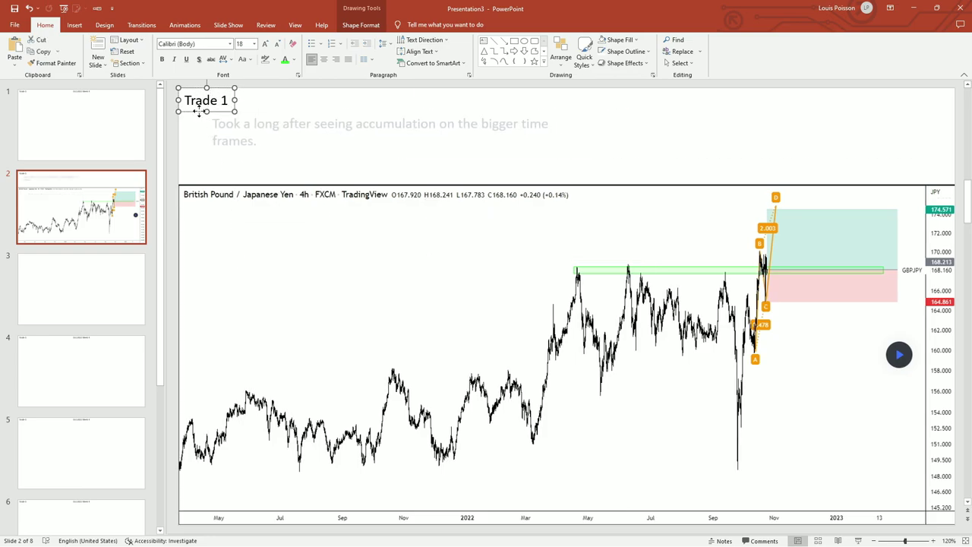
pyautogui.press('Delete')
# Step: Make the note's text black and widen it onto one line at the slide's top
pyautogui.moveTo(213, 123); pyautogui.dragTo(319, 143)
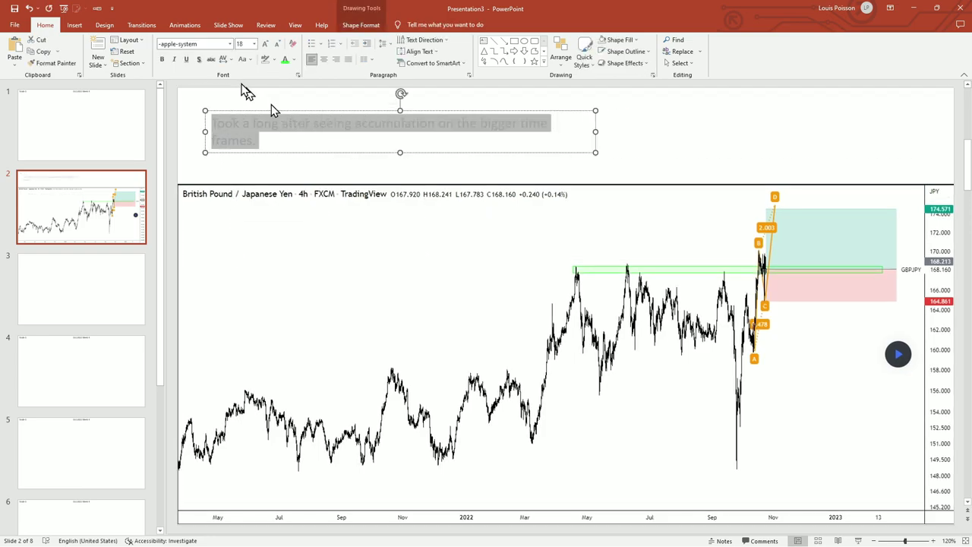
pyautogui.click(275, 60)
pyautogui.click(294, 60)
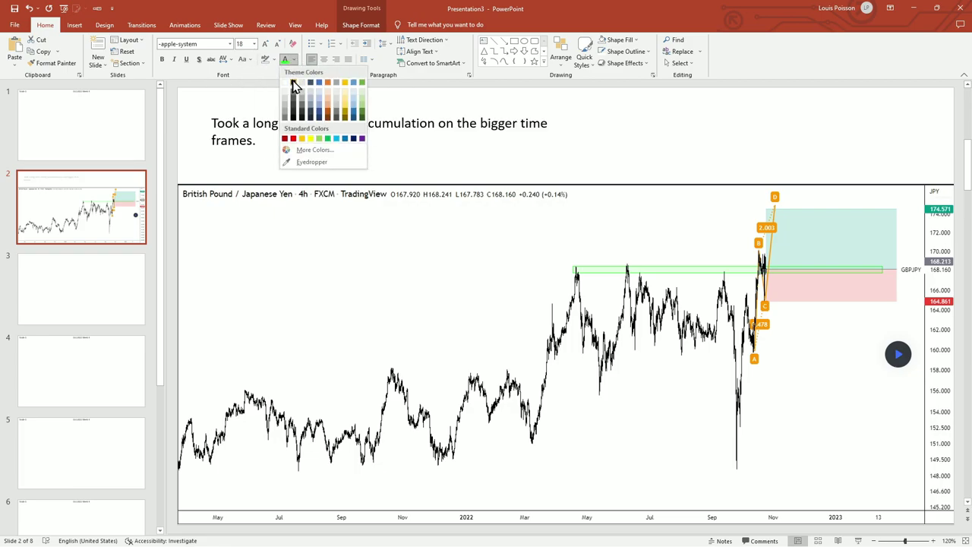
pyautogui.click(296, 86)
pyautogui.tripleClick(281, 139)
pyautogui.hotkey('ctrl', 'c')
pyautogui.click(309, 154)
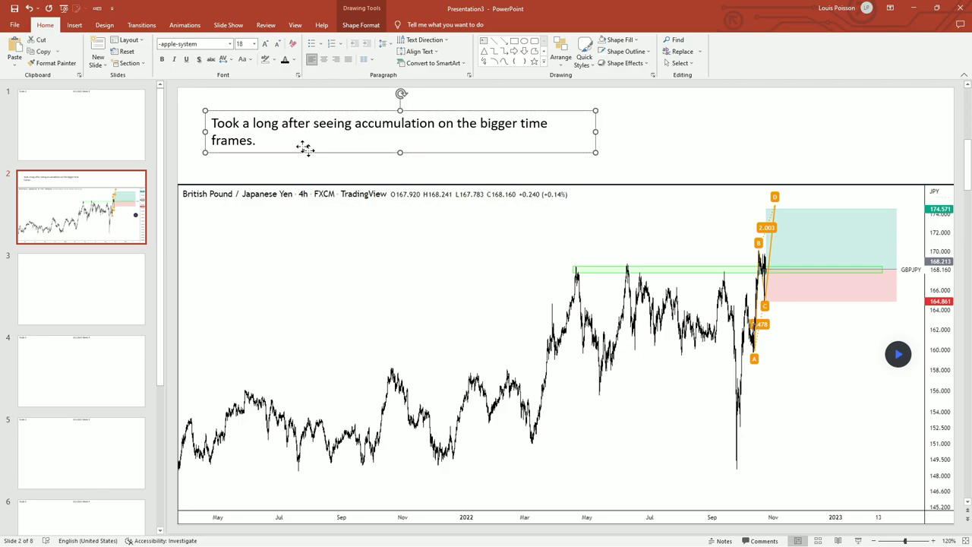
pyautogui.moveTo(306, 147); pyautogui.dragTo(282, 124)
pyautogui.moveTo(567, 109); pyautogui.dragTo(774, 113)
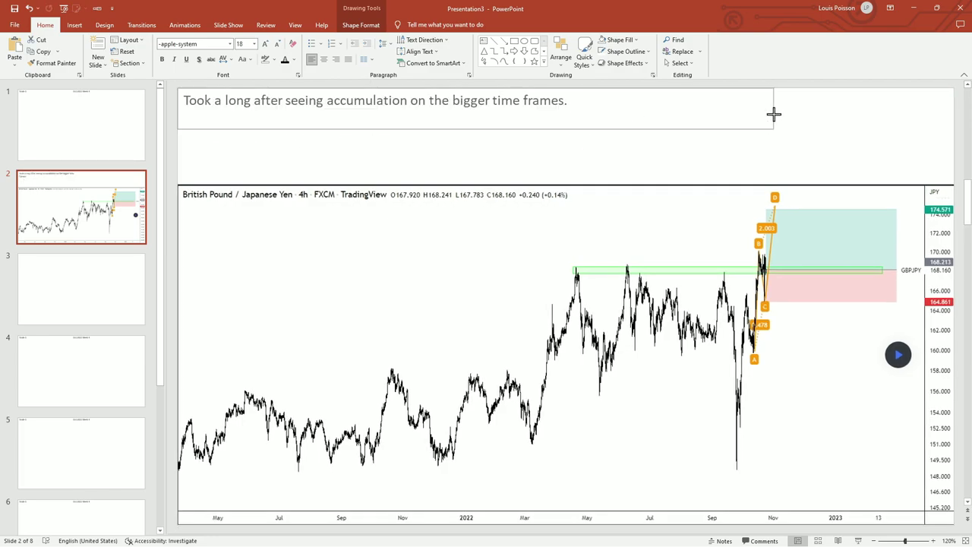
pyautogui.moveTo(504, 112); pyautogui.dragTo(508, 109)
# Step: Play the GBPJPY idea chart's update to reveal the outcome, and go to blank slide 3
pyautogui.click(486, 157)
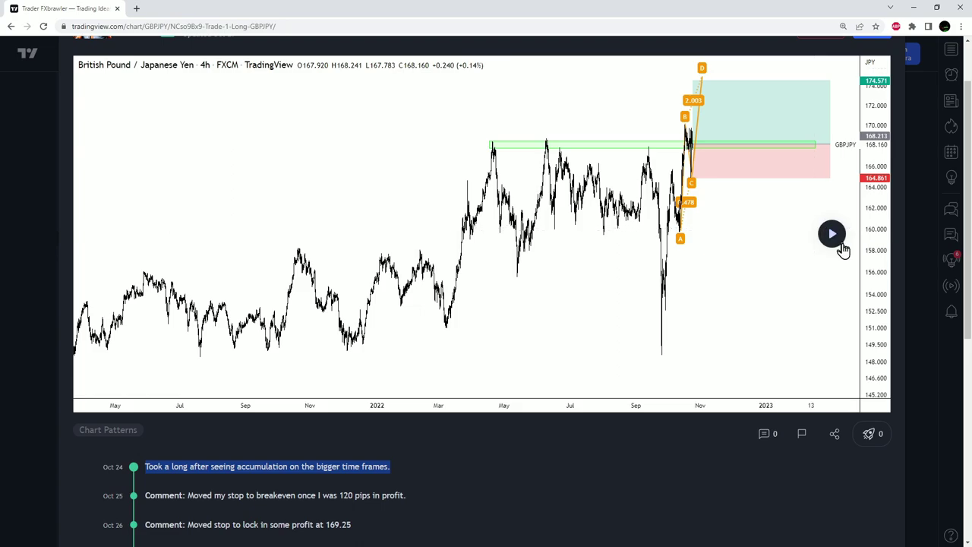
pyautogui.click(838, 241)
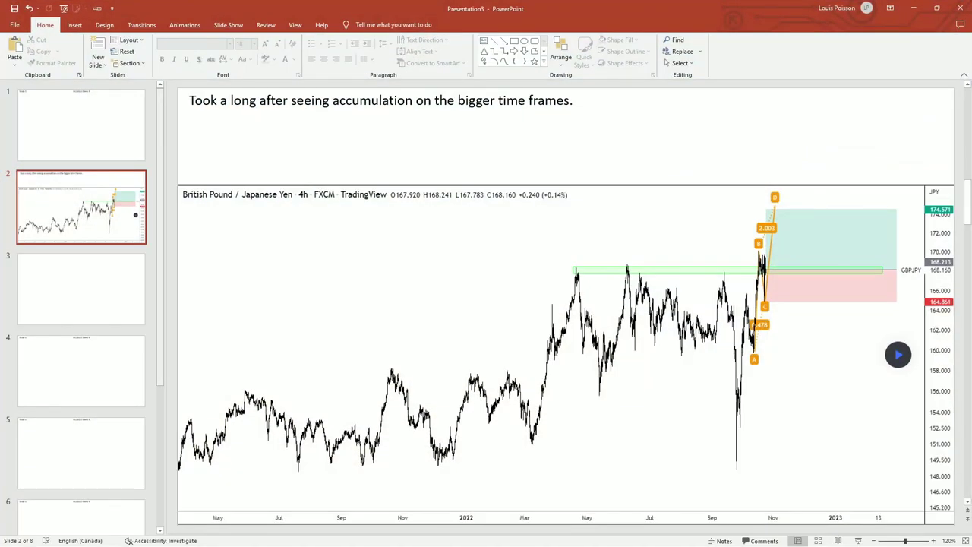
pyautogui.click(76, 308)
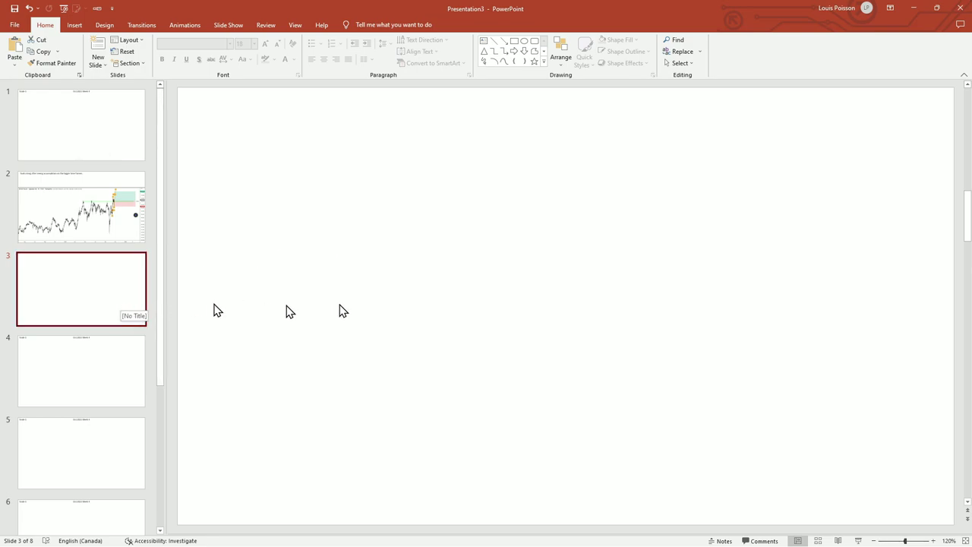
# Step: Paste the updated GBPJPY chart onto slide 3, positioned lower to match slide 2
pyautogui.click(431, 296)
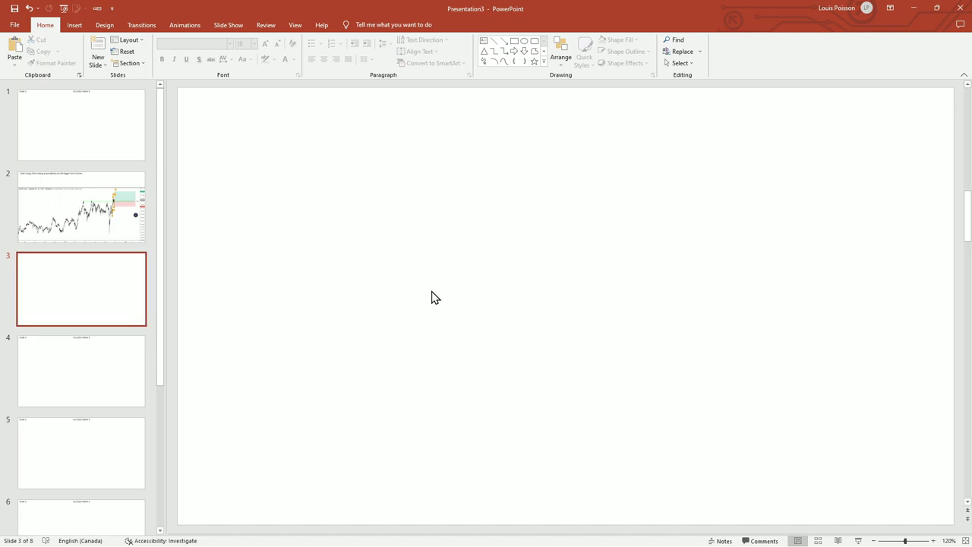
pyautogui.hotkey('ctrl', 'v')
pyautogui.moveTo(636, 478); pyautogui.dragTo(636, 524)
pyautogui.press('Escape')
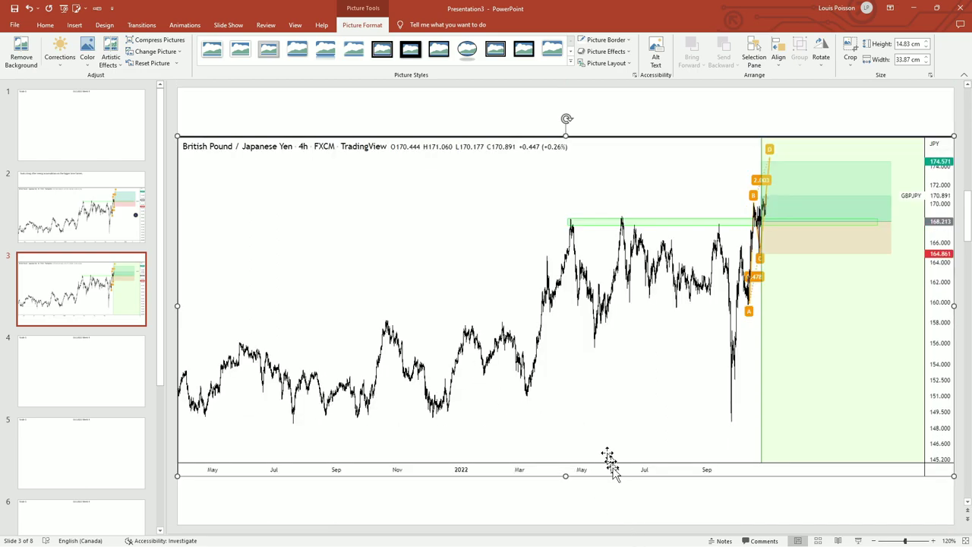
pyautogui.moveTo(623, 477); pyautogui.dragTo(617, 523)
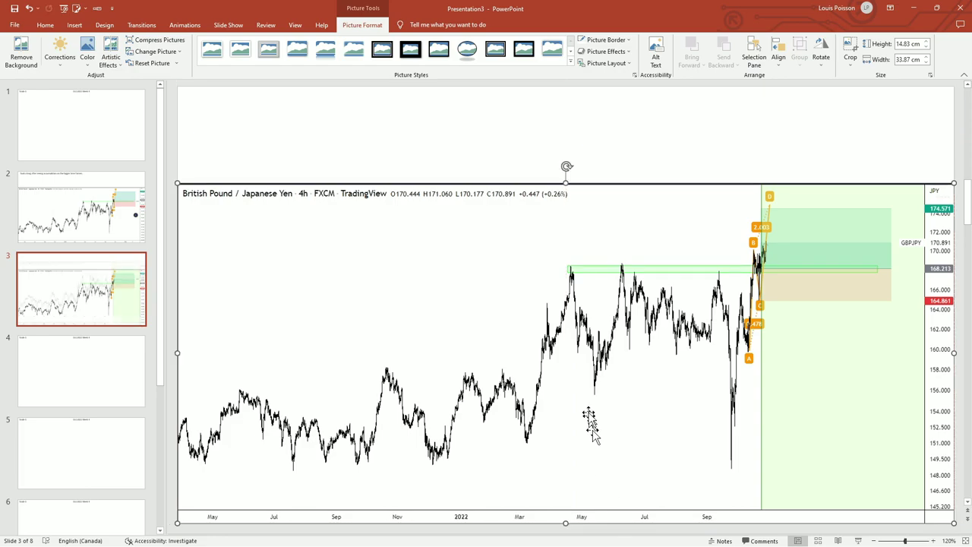
pyautogui.click(326, 161)
pyautogui.scroll(1, 297, 137)
# Step: Copy slide 2's header box onto slide 3 and change its text to 'Target reached +128 pips'
pyautogui.click(327, 113)
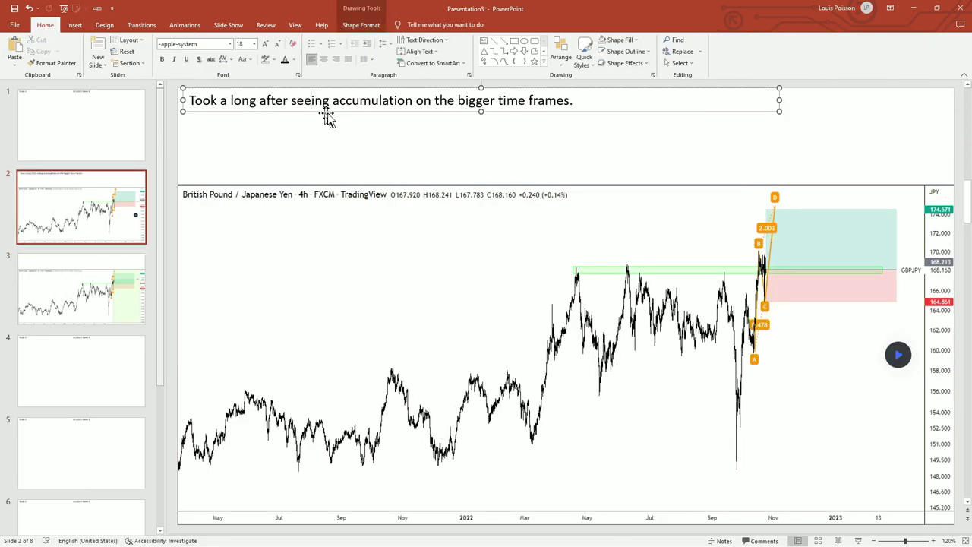
pyautogui.click(328, 112)
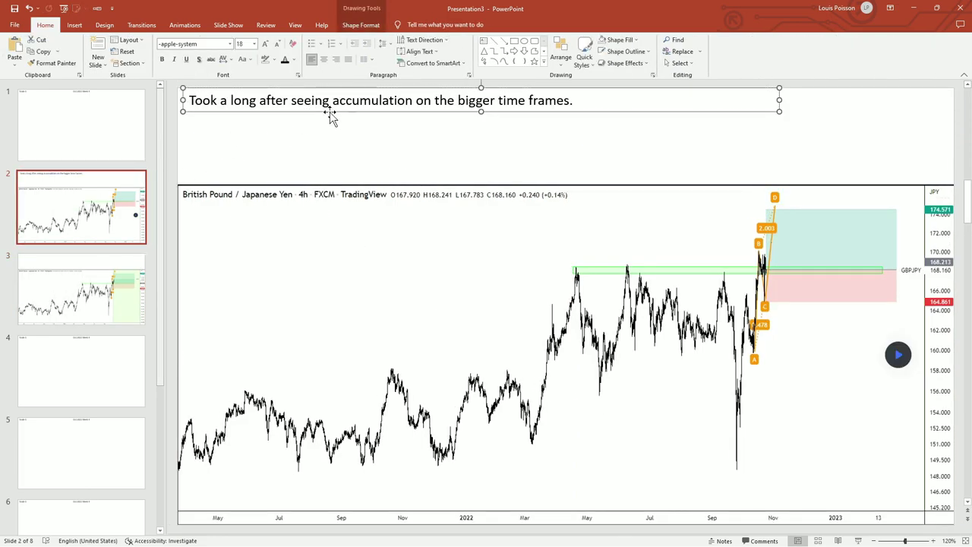
pyautogui.click(141, 268)
pyautogui.hotkey('ctrl', 'v')
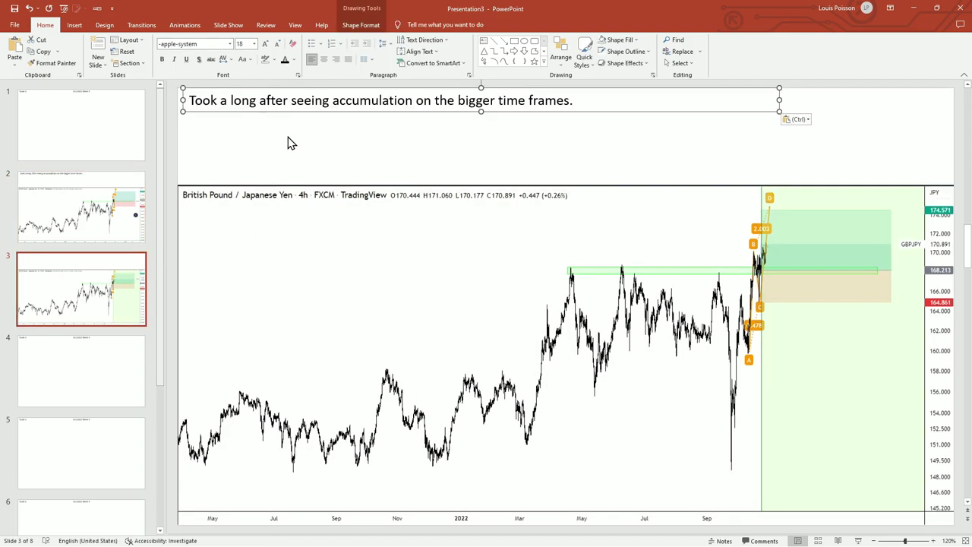
pyautogui.moveTo(189, 100); pyautogui.dragTo(631, 110)
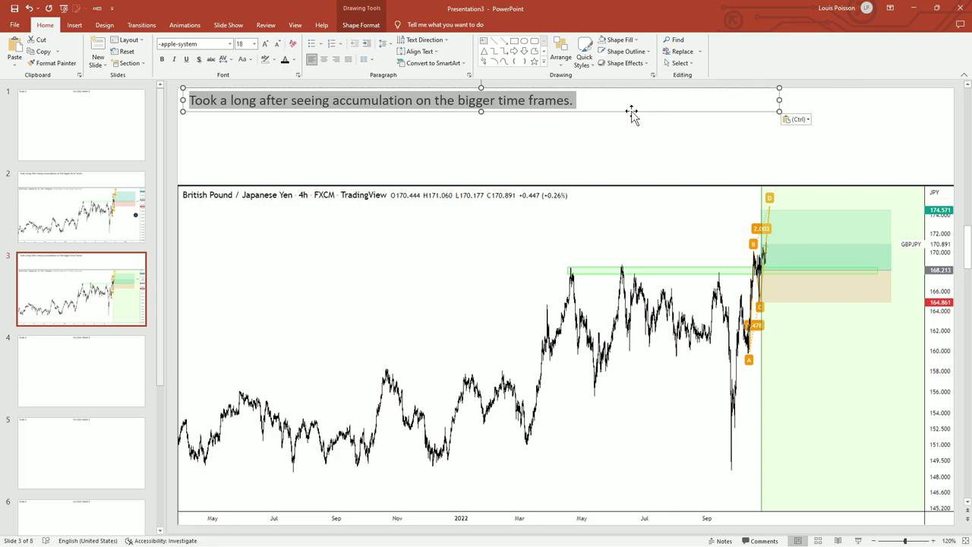
pyautogui.press('BackSpace')
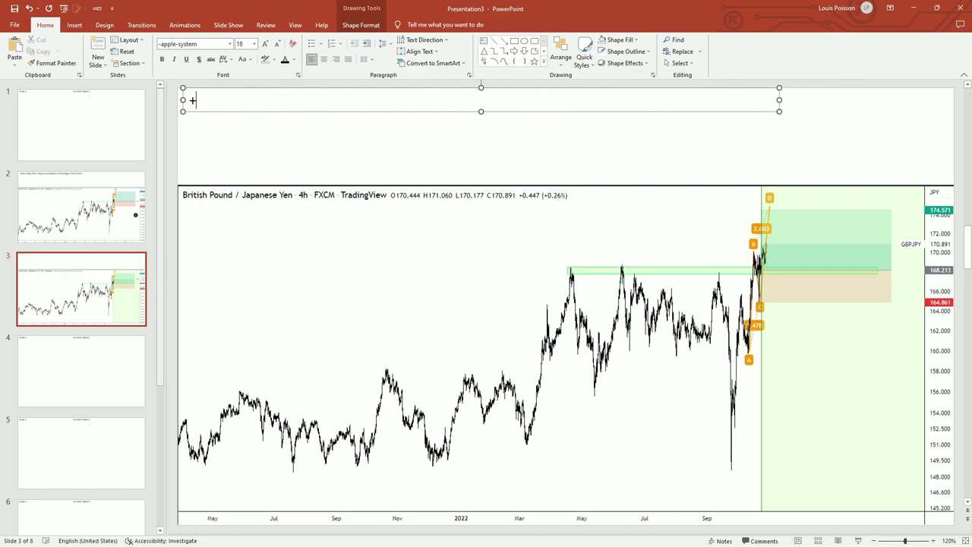
pyautogui.write('Target reached ')
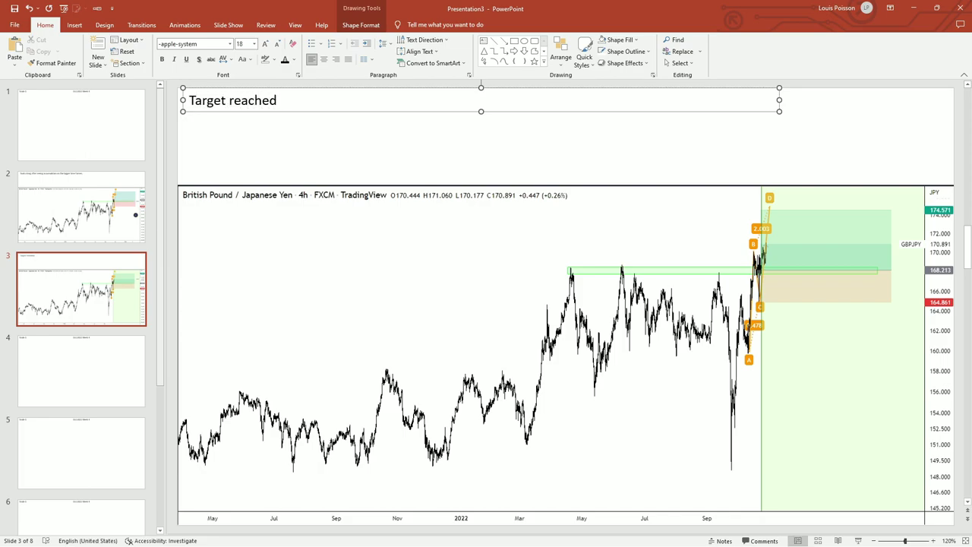
pyautogui.write('+128 pips')
# Step: Paste a copy of the heading just below it and change its text to 'Took too much risk on the trade.'
pyautogui.click(451, 112)
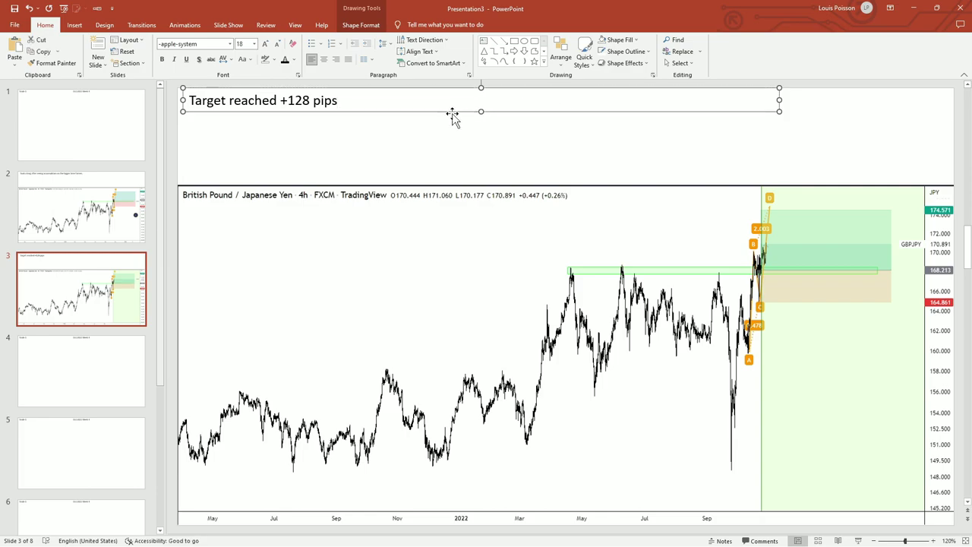
pyautogui.click(403, 145)
pyautogui.hotkey('ctrl', 'v')
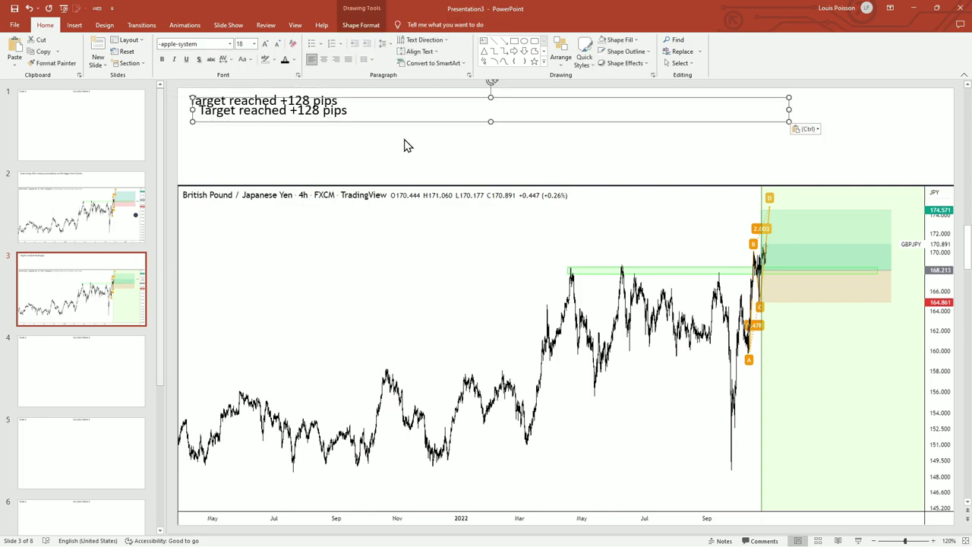
pyautogui.moveTo(406, 124); pyautogui.dragTo(392, 133)
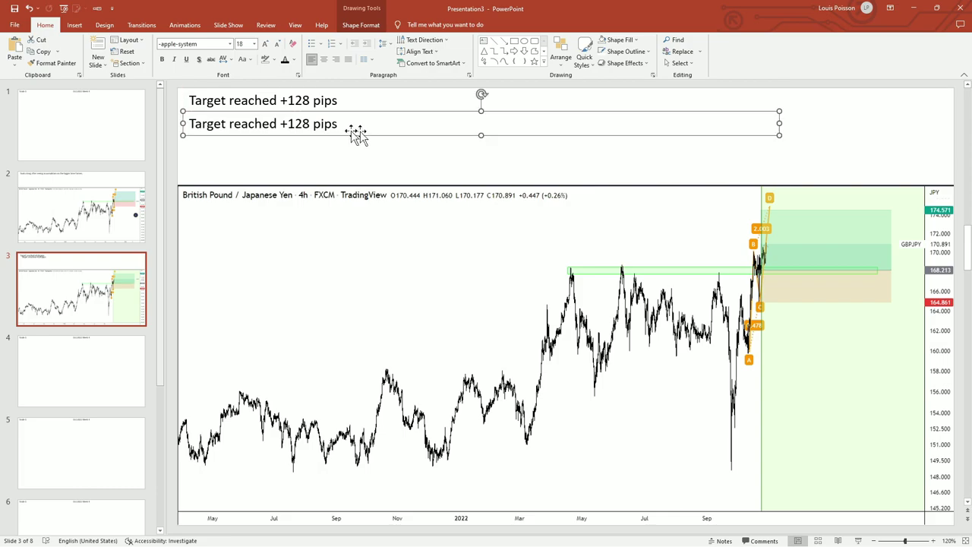
pyautogui.click(189, 124)
pyautogui.moveTo(189, 123); pyautogui.dragTo(354, 123)
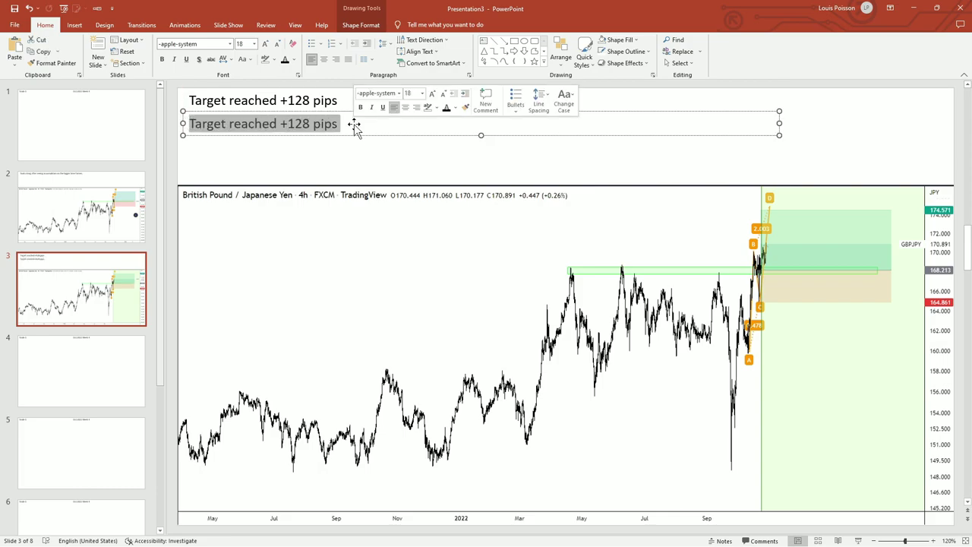
pyautogui.write('Took tot')
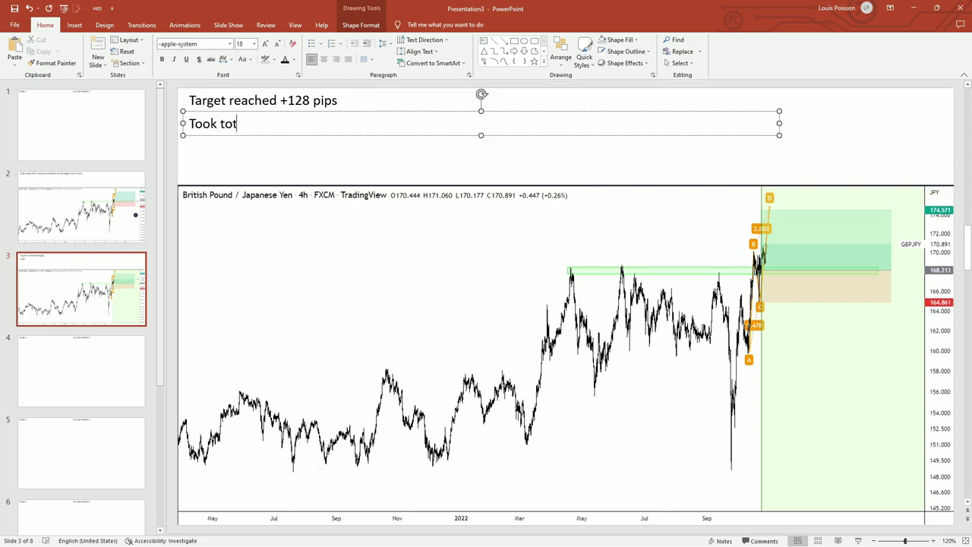
pyautogui.press('BackSpace')
pyautogui.write('o much risk on the trade.')
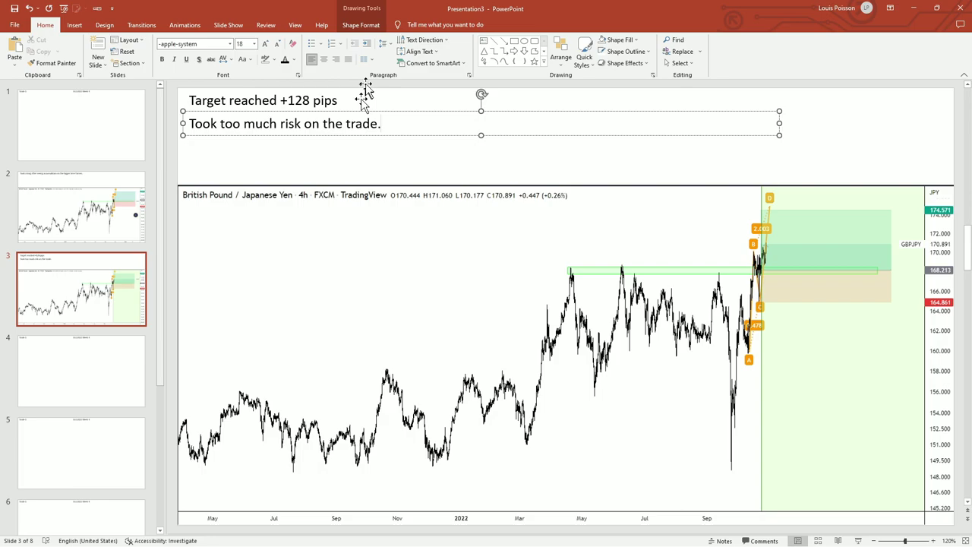
pyautogui.click(386, 164)
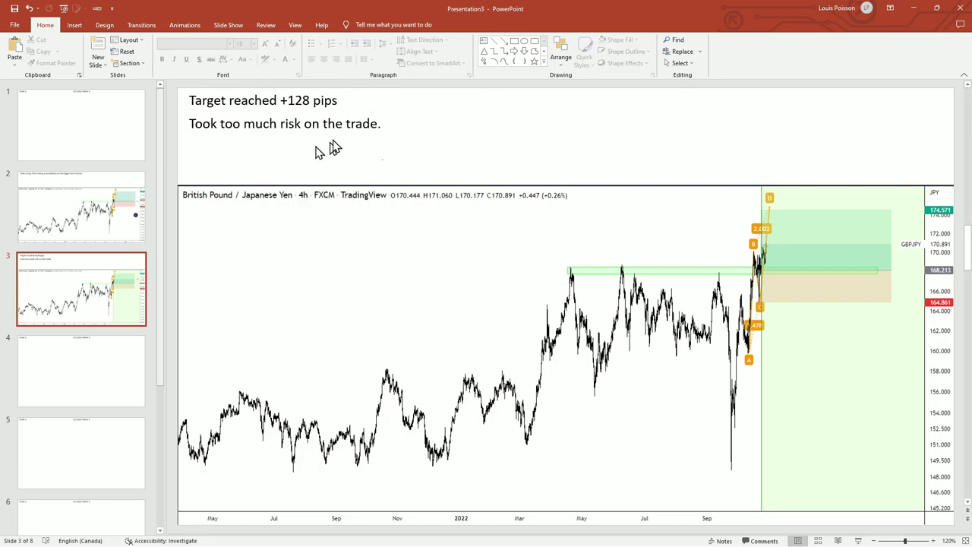
# Step: Give slide 1 a blue gradient fill background through Design > Format Background
pyautogui.click(101, 332)
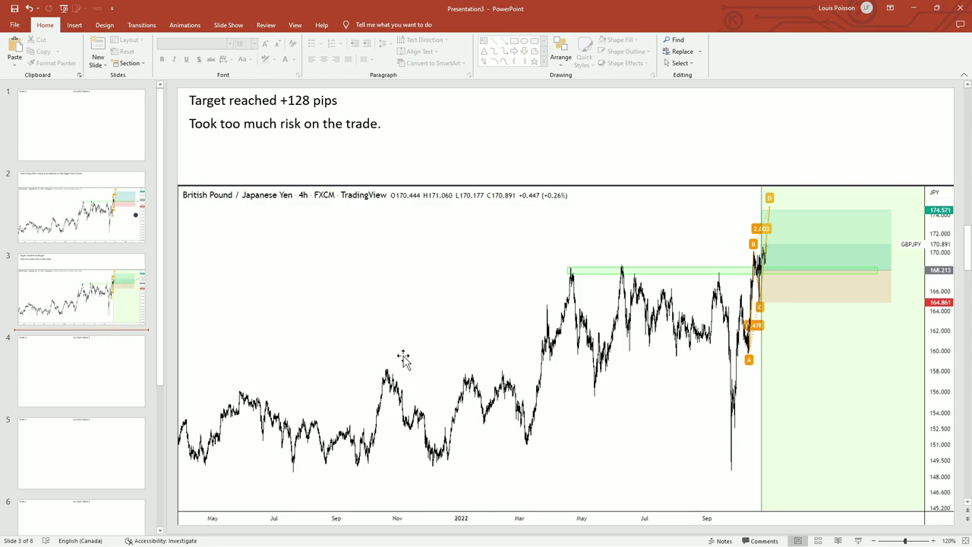
pyautogui.click(83, 128)
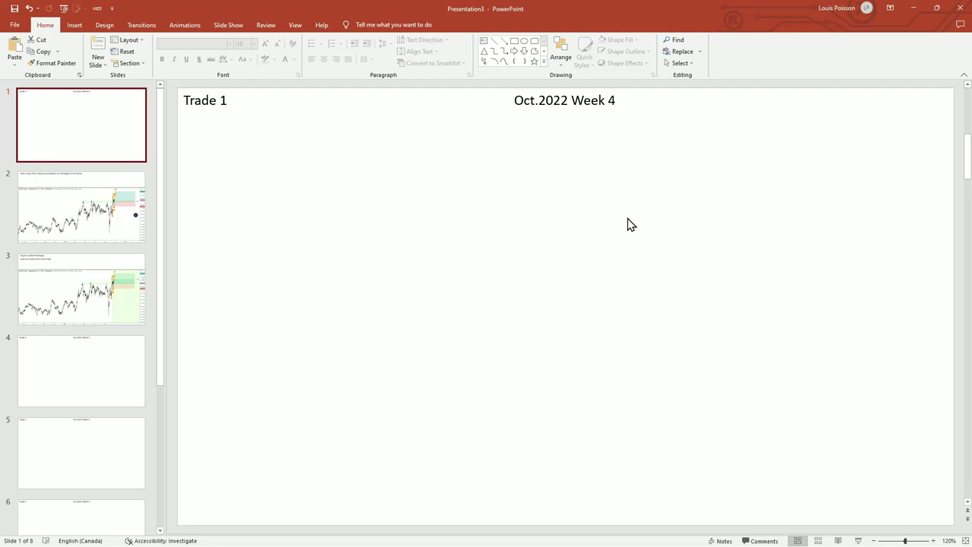
pyautogui.click(76, 29)
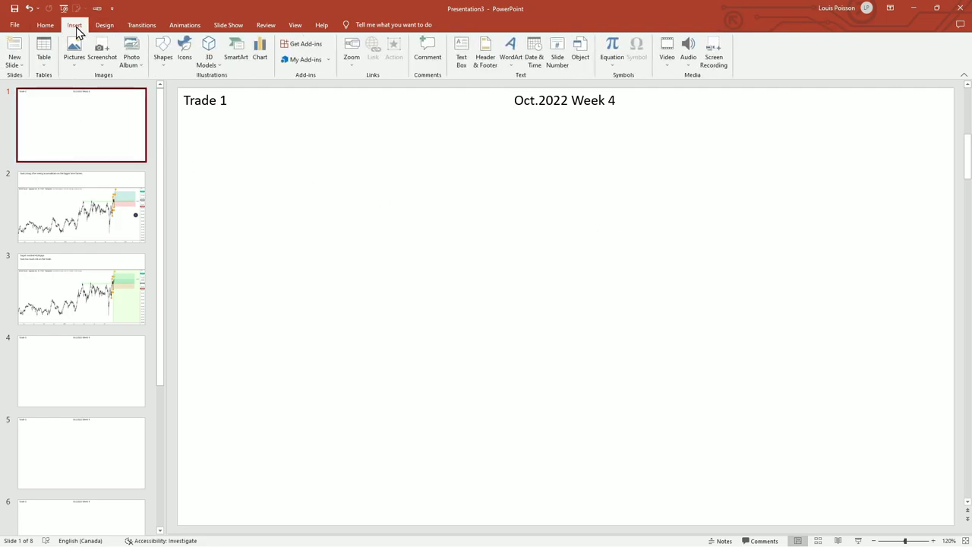
pyautogui.click(99, 28)
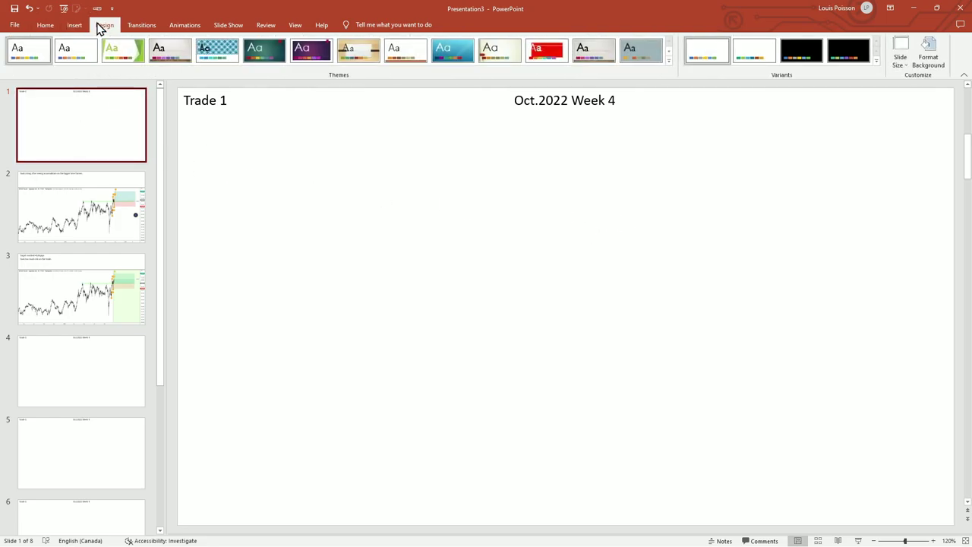
pyautogui.click(929, 61)
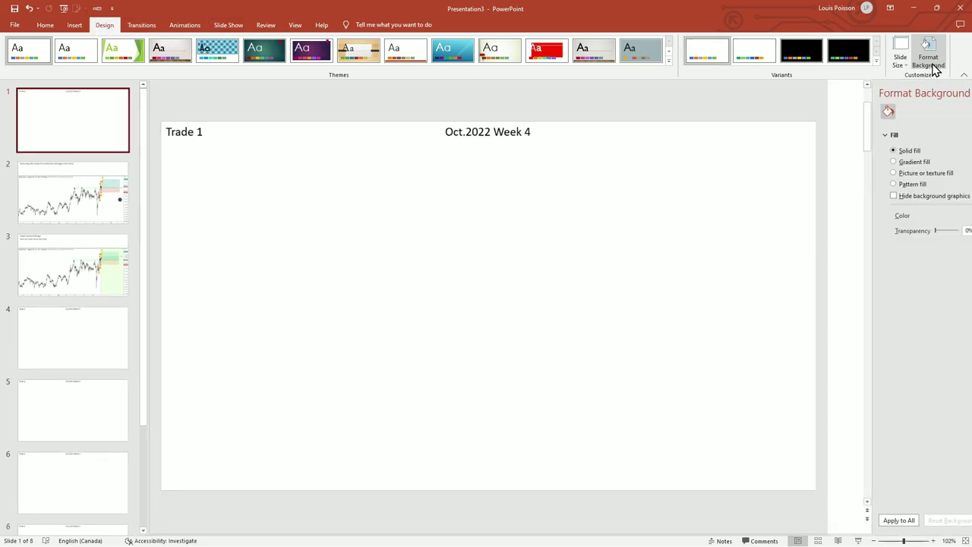
pyautogui.click(850, 162)
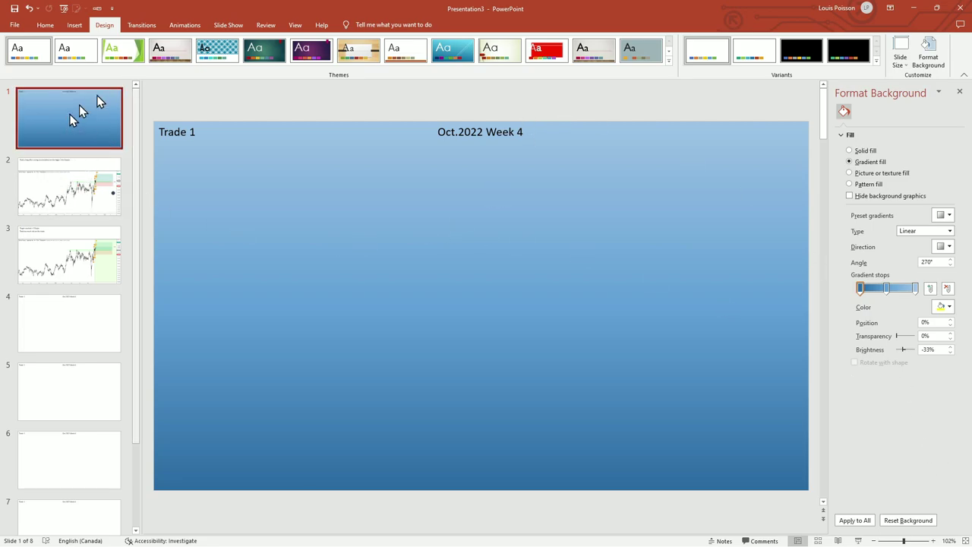
pyautogui.click(75, 24)
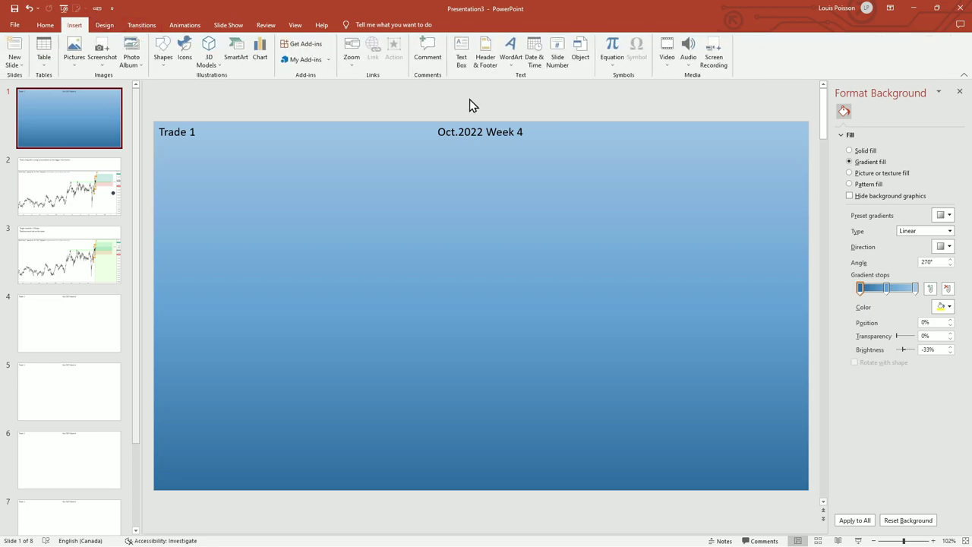
# Step: Insert a Slide Zoom on the Trade 1 slide with Slide 2 and Slide 3 selected
pyautogui.click(351, 67)
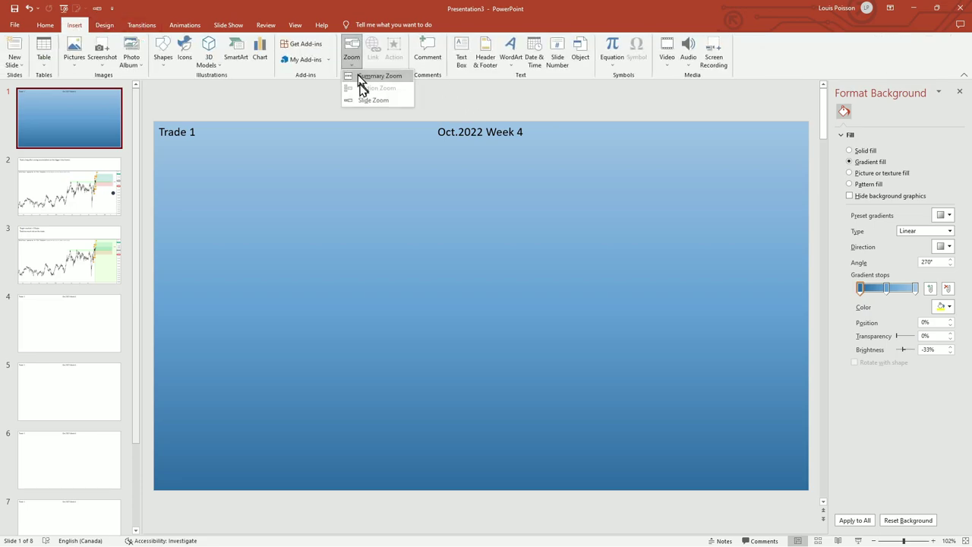
pyautogui.click(361, 100)
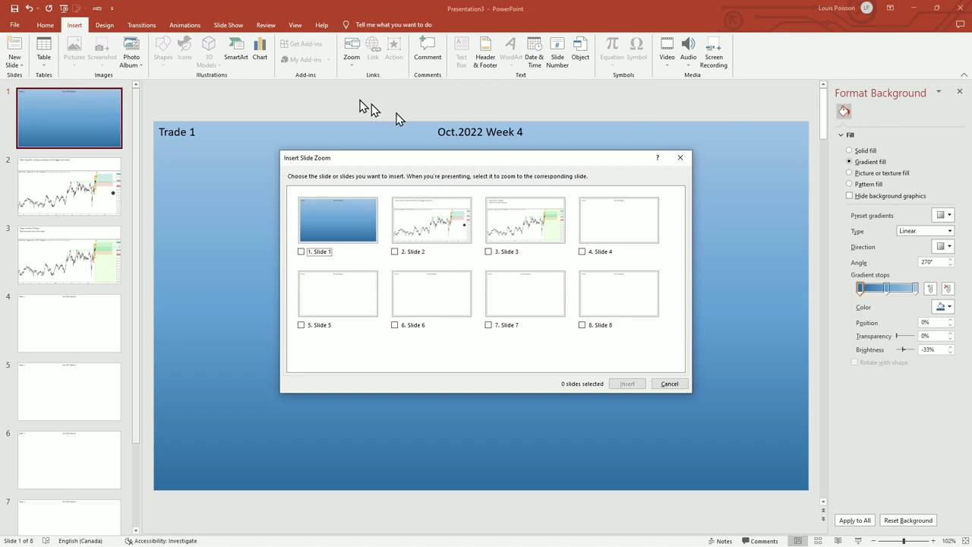
pyautogui.click(395, 251)
pyautogui.click(489, 252)
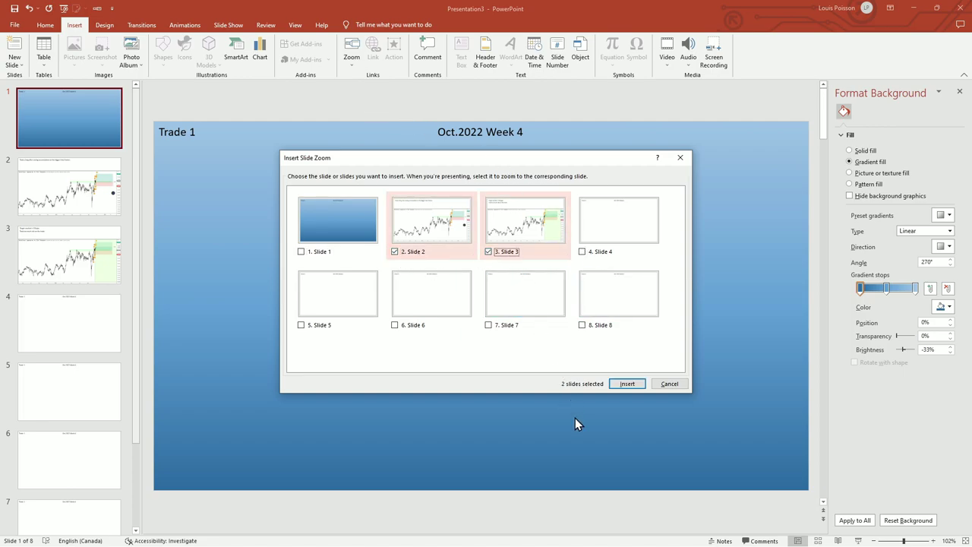
pyautogui.click(627, 383)
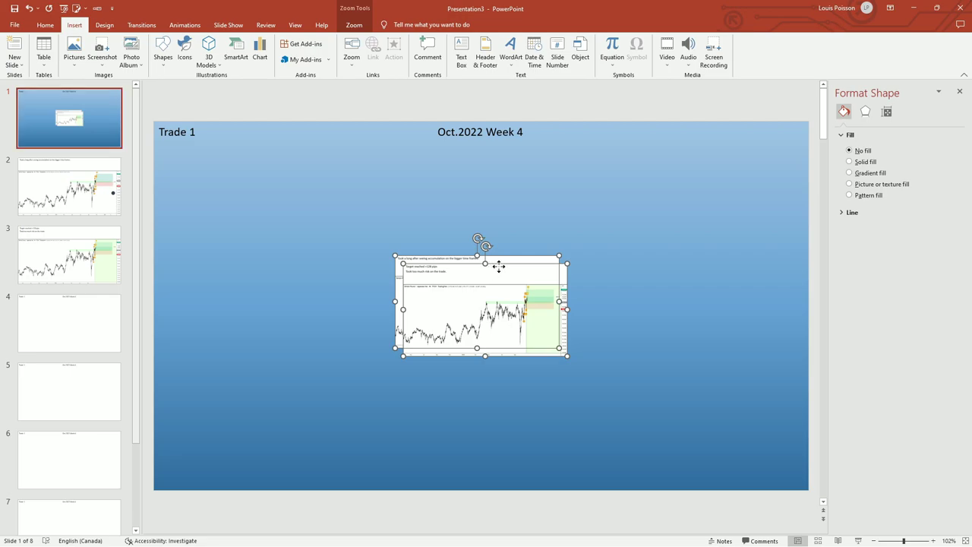
# Step: Enlarge the zoom thumbnails and place slide 2's on the left half, slide 3's on the right
pyautogui.moveTo(568, 355); pyautogui.dragTo(652, 407)
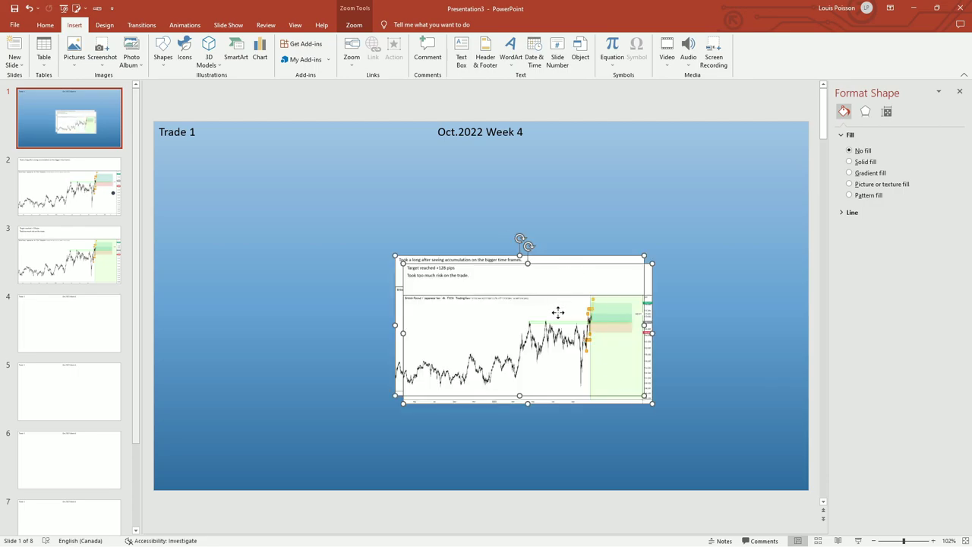
pyautogui.press('Escape')
pyautogui.click(568, 265)
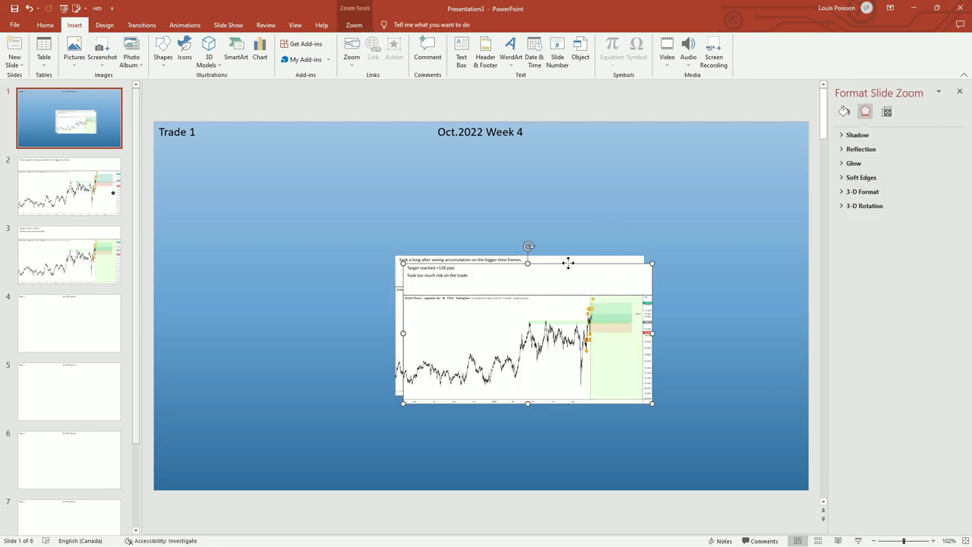
pyautogui.moveTo(568, 262); pyautogui.dragTo(651, 244)
pyautogui.click(477, 262)
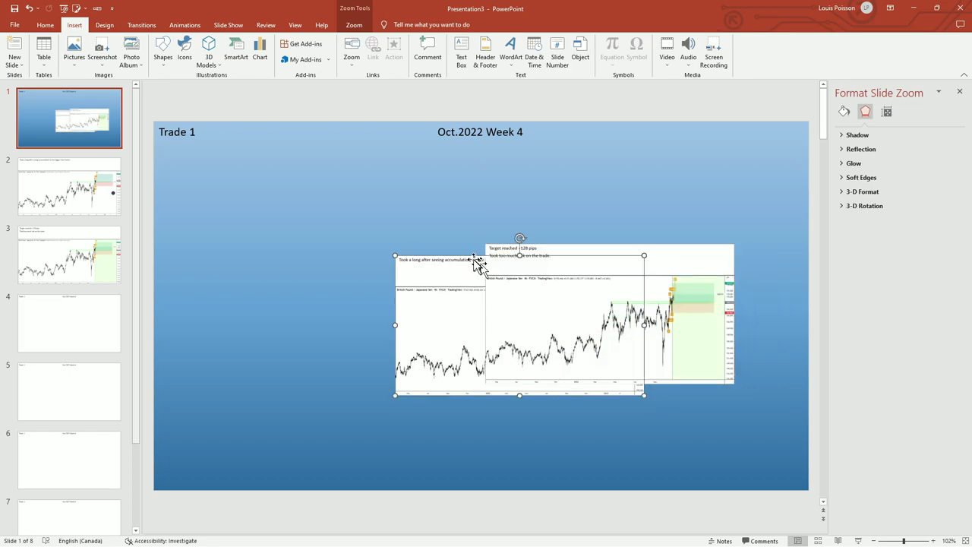
pyautogui.moveTo(477, 262); pyautogui.dragTo(278, 246)
pyautogui.moveTo(582, 245); pyautogui.dragTo(617, 241)
pyautogui.click(418, 388)
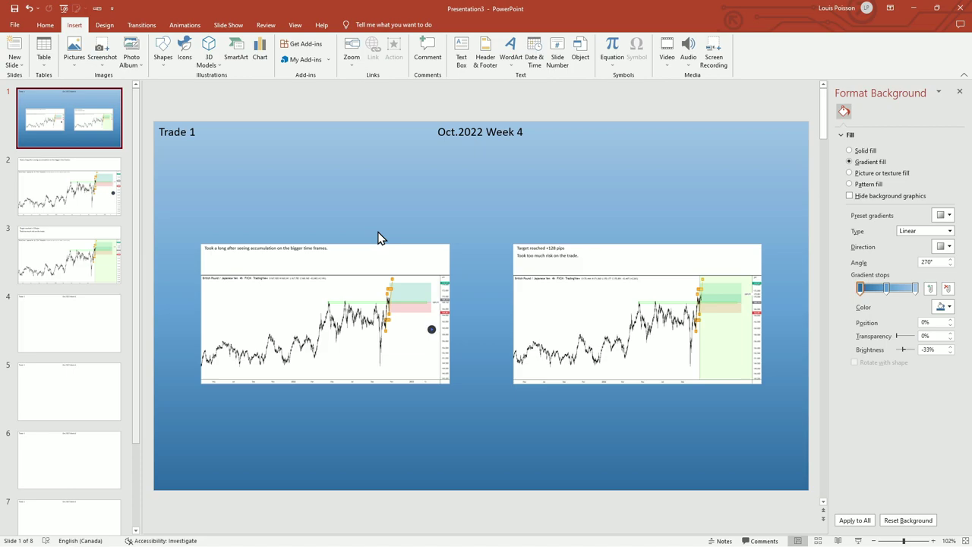
# Step: Start the slide show from the current Trade 1 slide
pyautogui.click(227, 24)
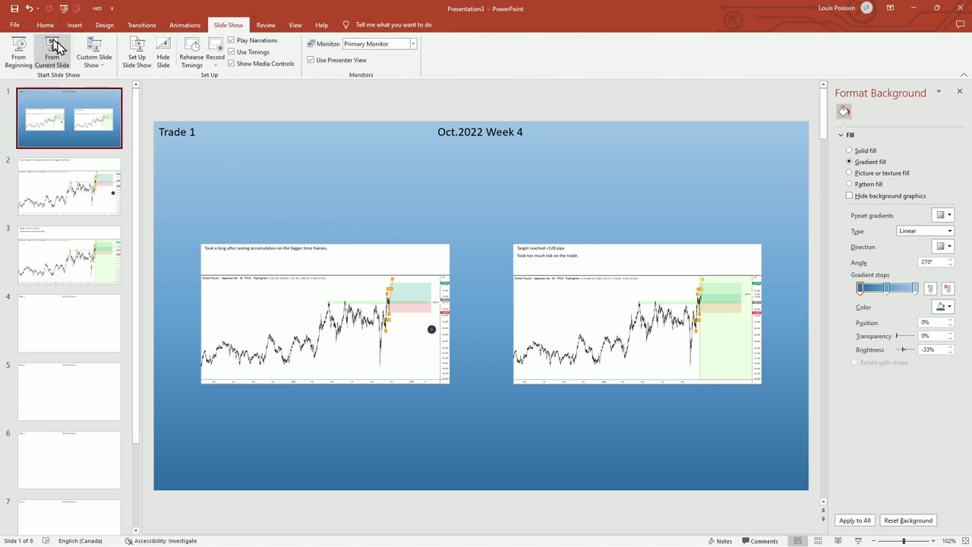
pyautogui.click(57, 47)
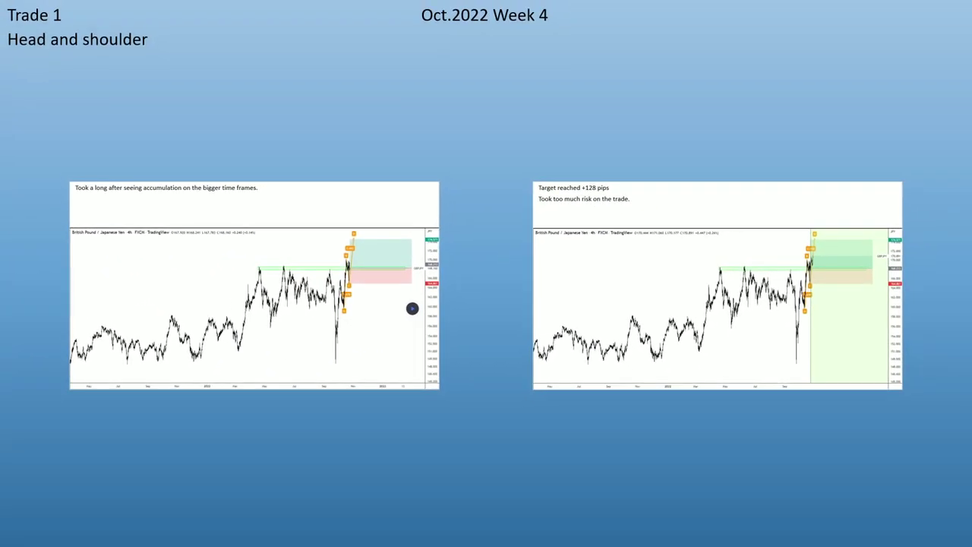
# Step: Exit the slide show and go to slide 4, the Trade 2 slide
pyautogui.press('Escape')
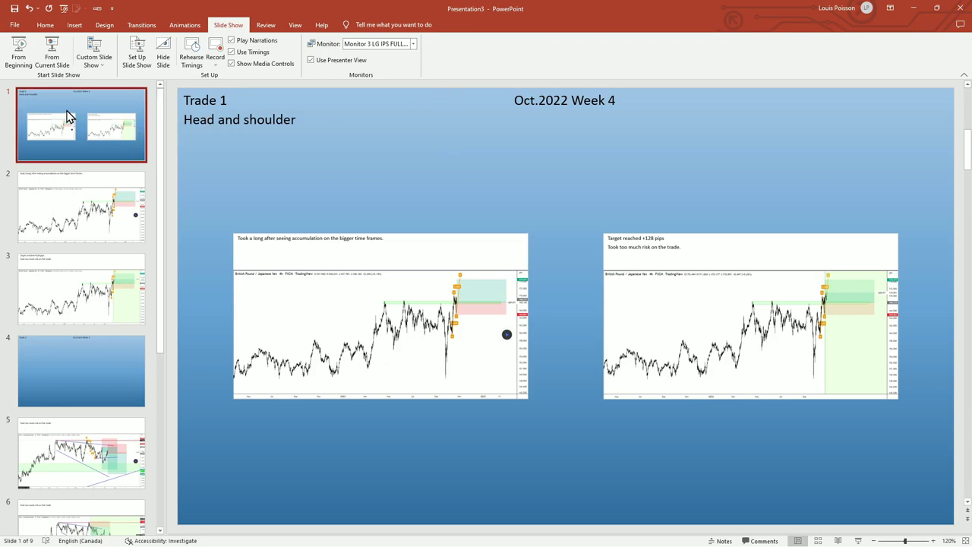
pyautogui.click(238, 124)
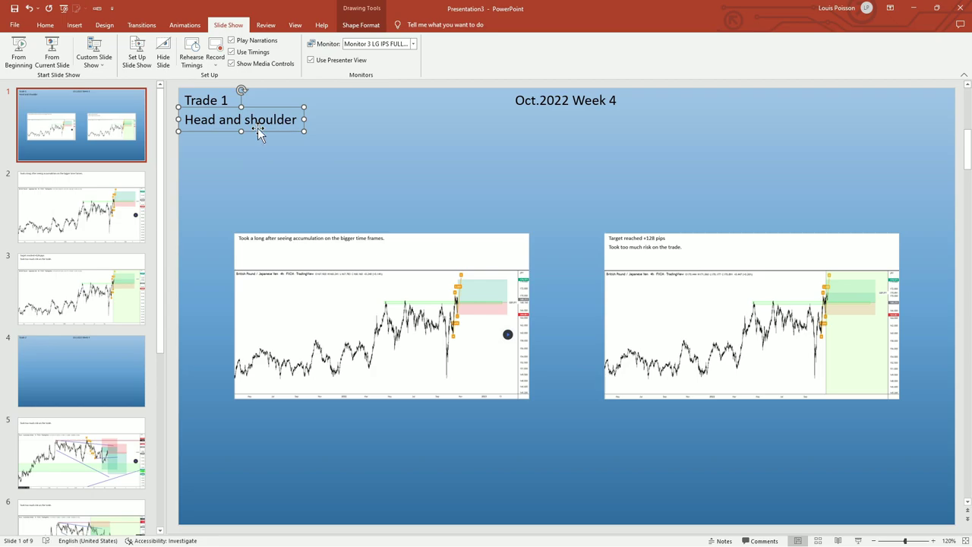
pyautogui.click(113, 121)
pyautogui.click(240, 123)
pyautogui.click(99, 386)
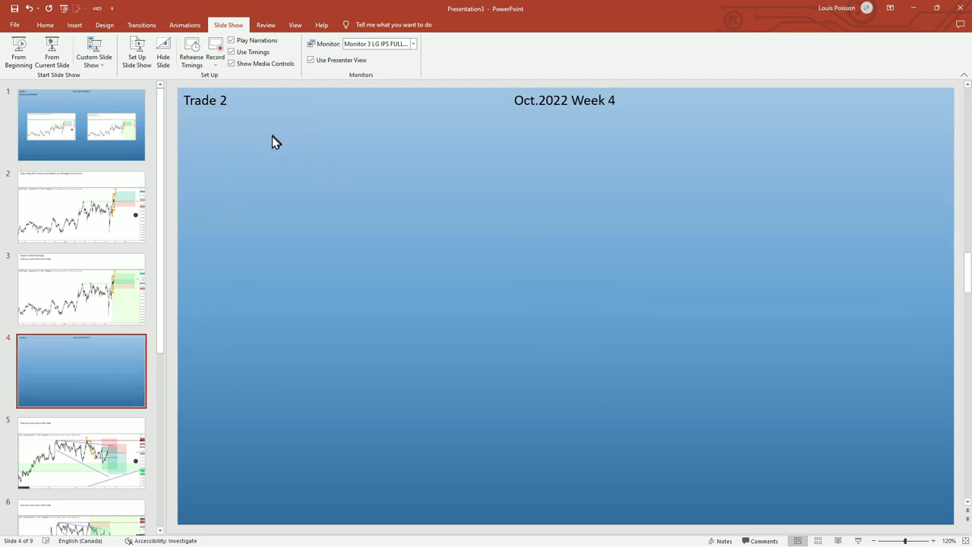
pyautogui.click(95, 122)
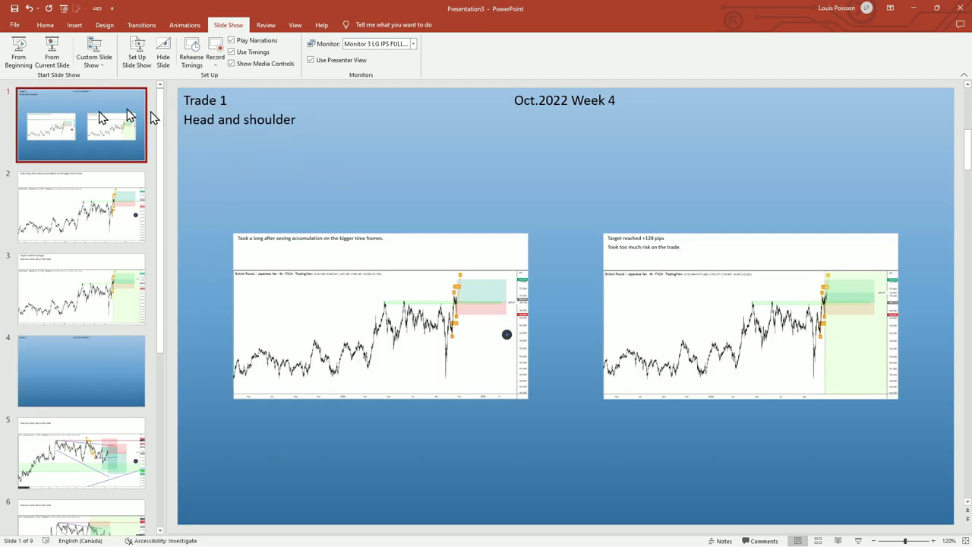